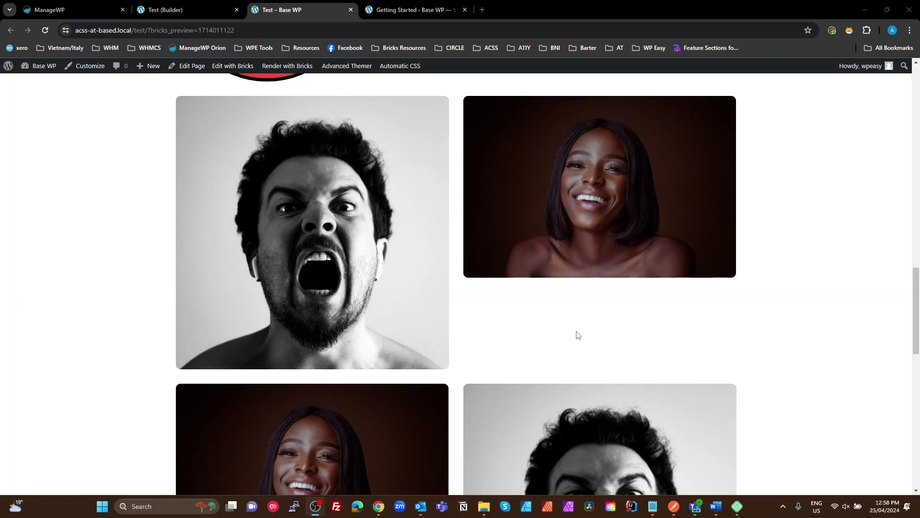
Step: Change the overlay-wipe --animation-duration from 1s to 3s in the builder and save the page
scroll(604, 356, up, 1)
scroll(603, 356, up, 8)
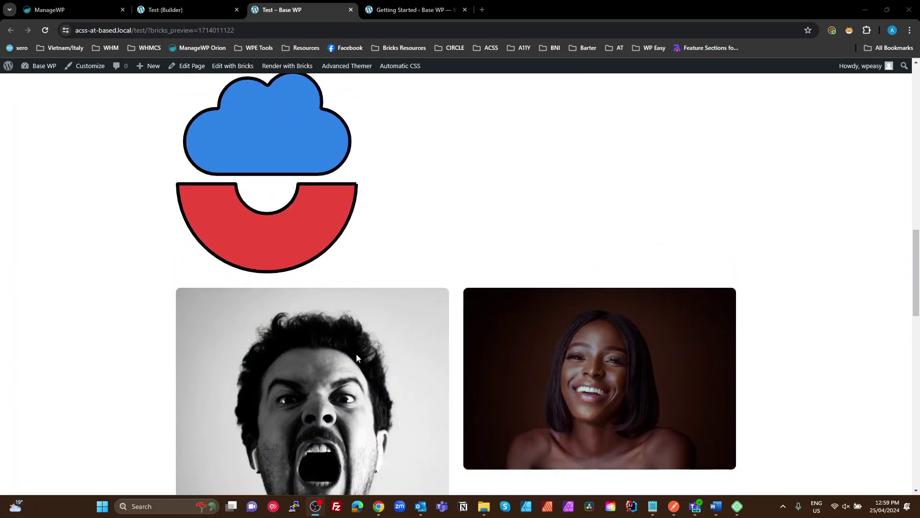
click(194, 11)
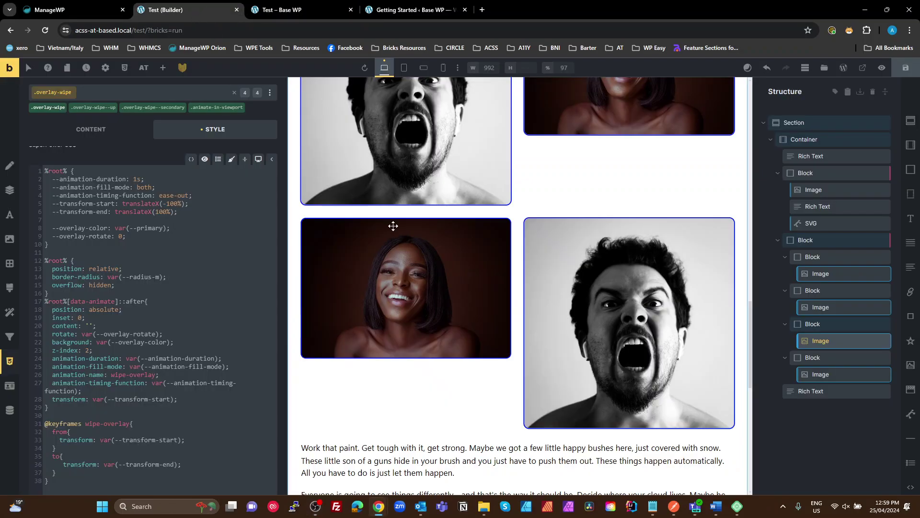
double_click(137, 180)
key(BackSpace)
text(3s)
key(ctrl+s)
click(302, 10)
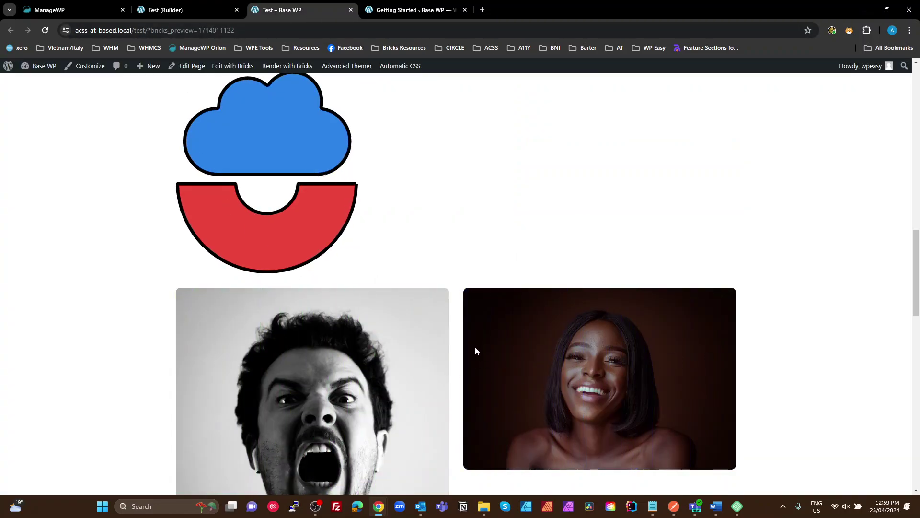
scroll(475, 346, down, 8)
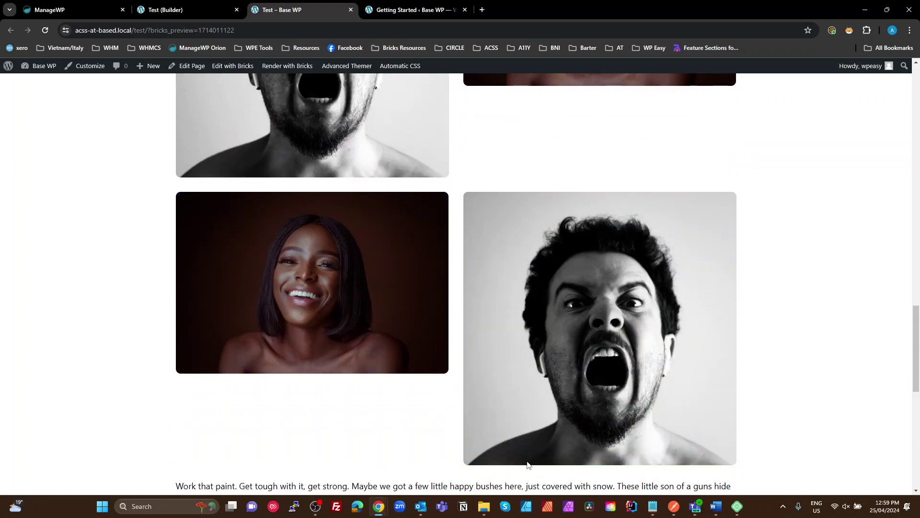
scroll(498, 326, up, 8)
scroll(499, 328, up, 5)
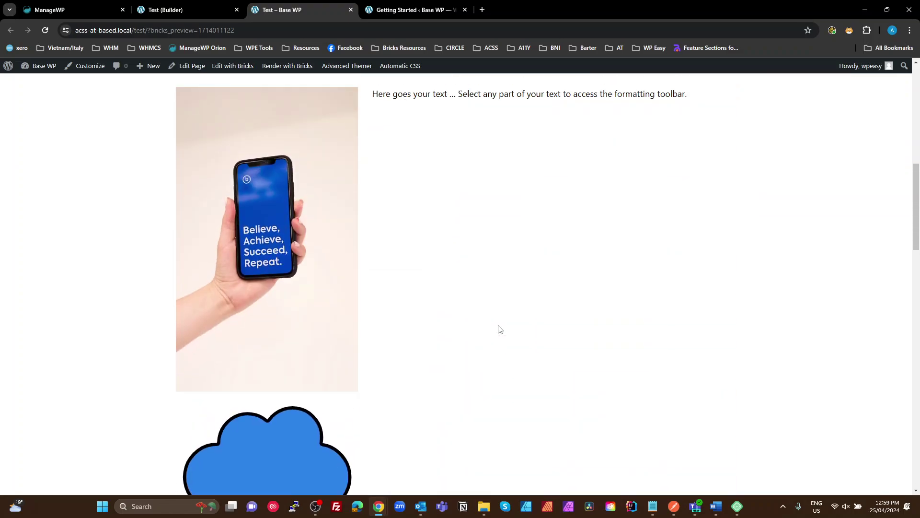
scroll(497, 335, down, 8)
scroll(495, 345, up, 7)
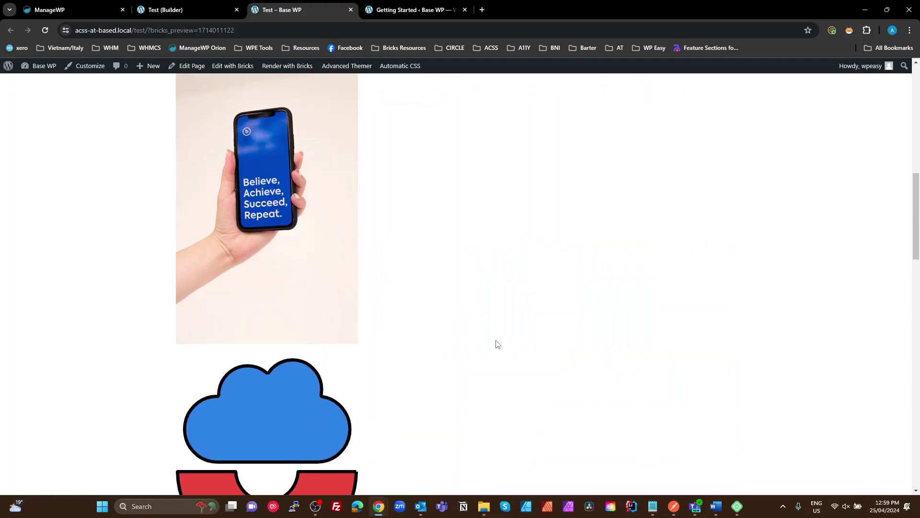
scroll(498, 350, down, 8)
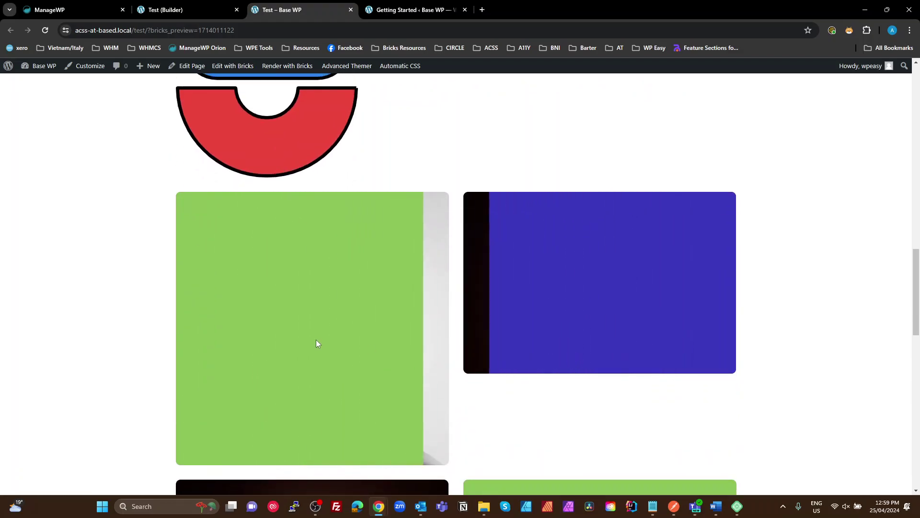
scroll(546, 311, down, 12)
scroll(560, 355, down, 3)
scroll(559, 352, up, 9)
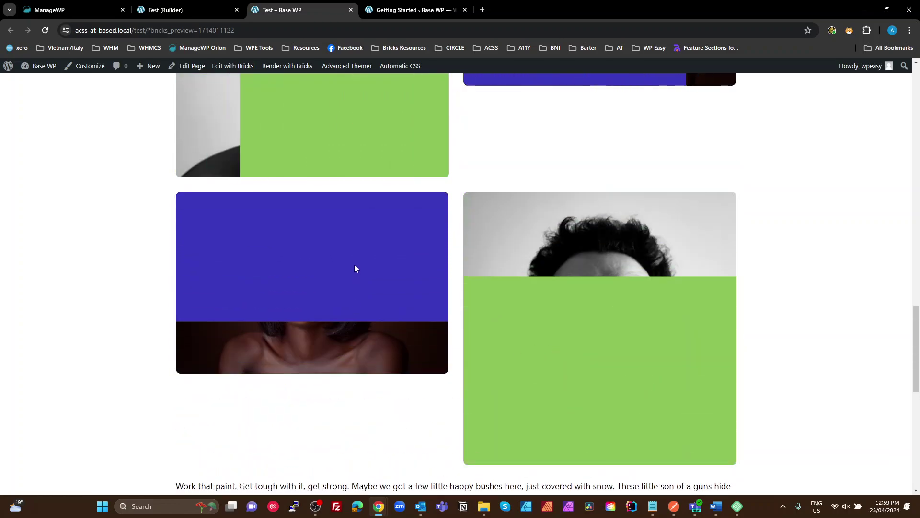
scroll(680, 326, up, 3)
scroll(694, 327, up, 1)
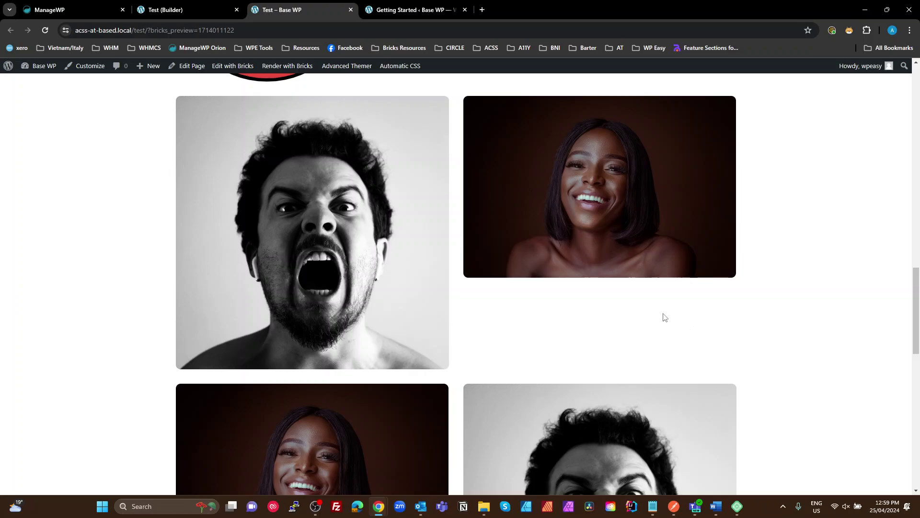
Step: Open the Bricks Getting Started page and highlight the 1.9.8-beta version label
click(421, 11)
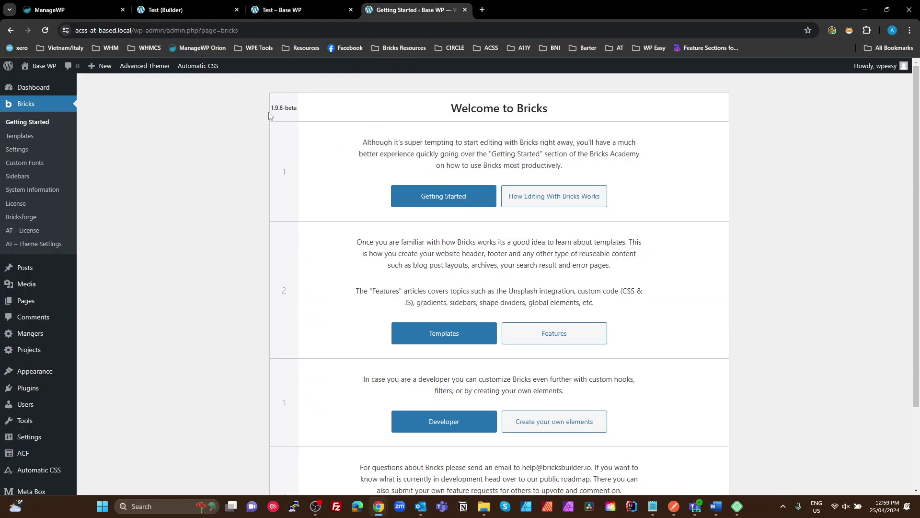
drag(269, 115, 283, 108)
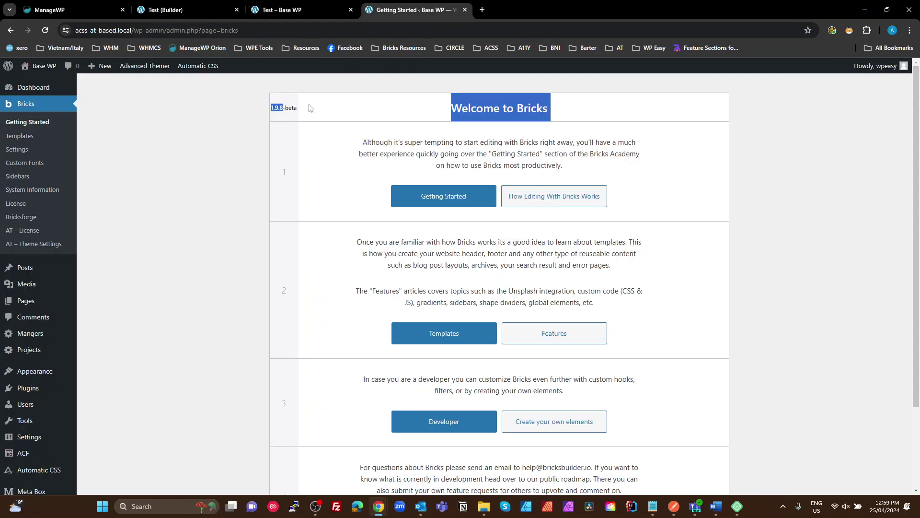
click(309, 107)
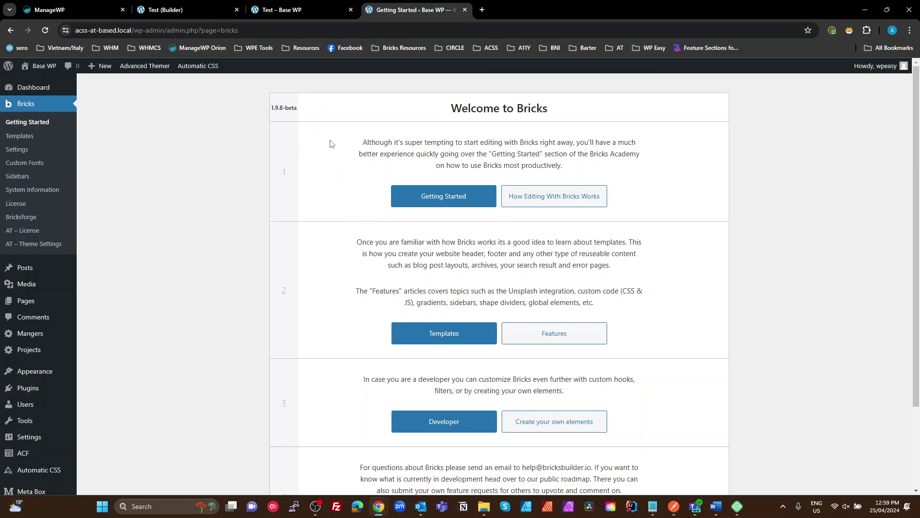
Step: Return to the Test page in the builder and scroll up through the .overlay-wipe CSS
click(278, 10)
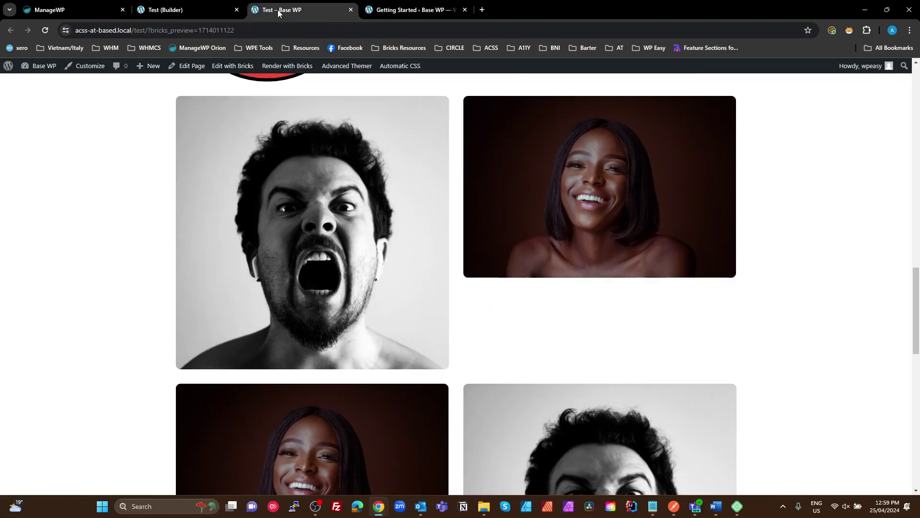
click(173, 13)
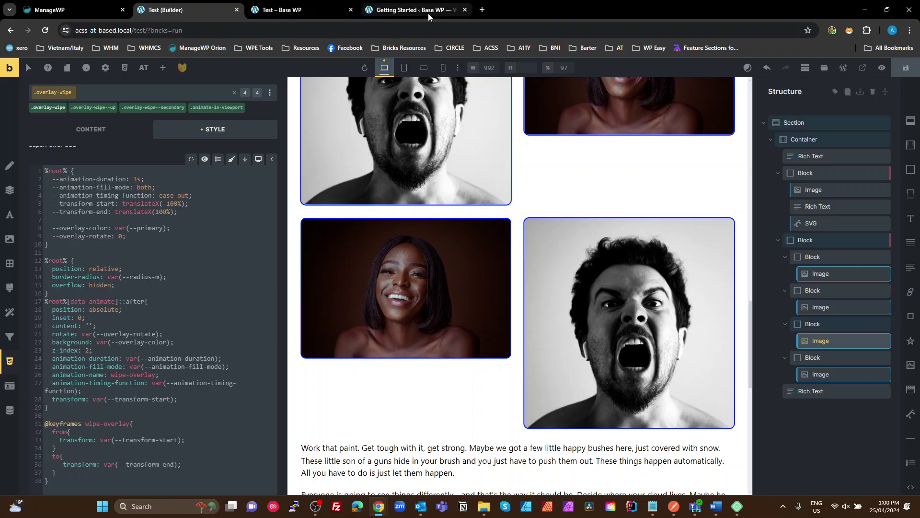
scroll(225, 230, up, 2)
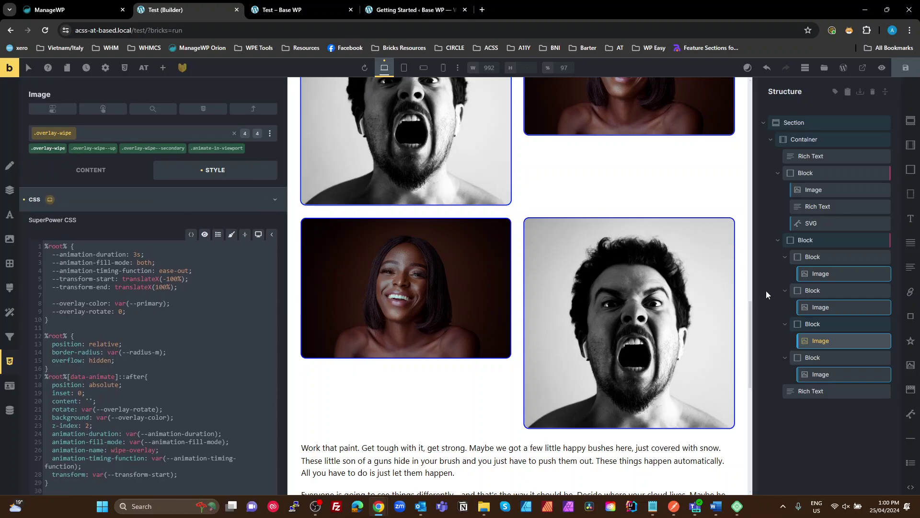
Step: Select the Block holding the four images and inspect its var(--grid-2) column setting
click(808, 242)
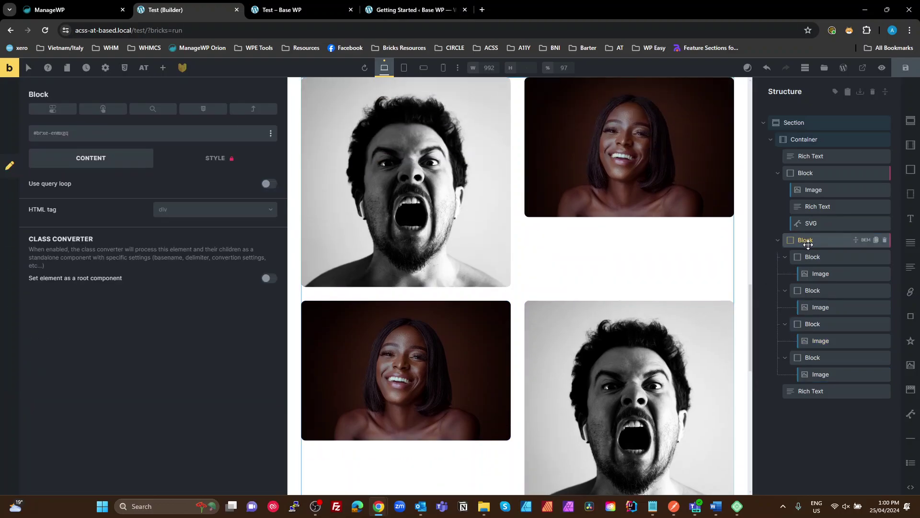
click(232, 159)
key(Tab)
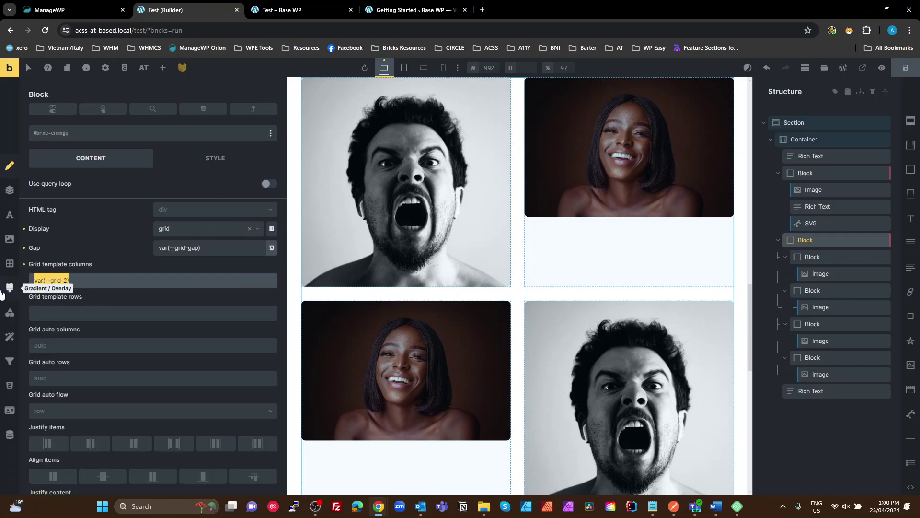
click(172, 278)
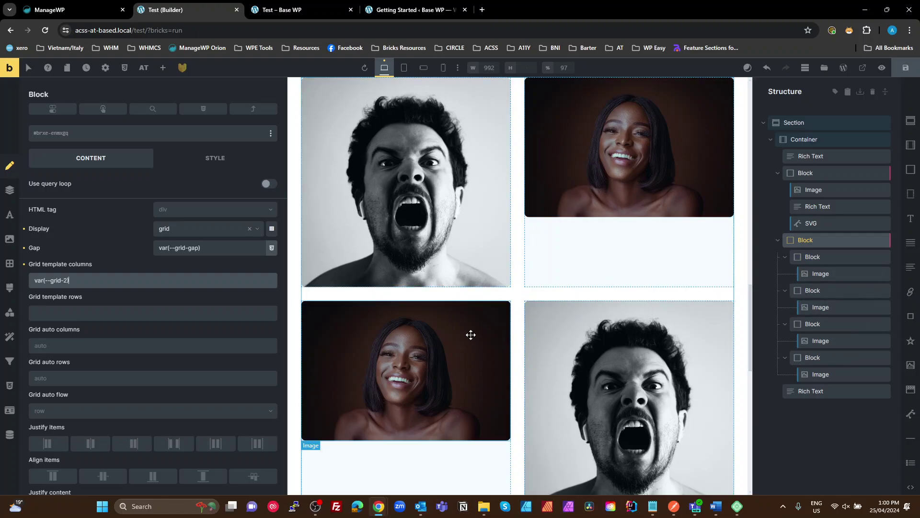
Step: Select the first image and toggle its .overlay-wipe class off and back on
click(815, 274)
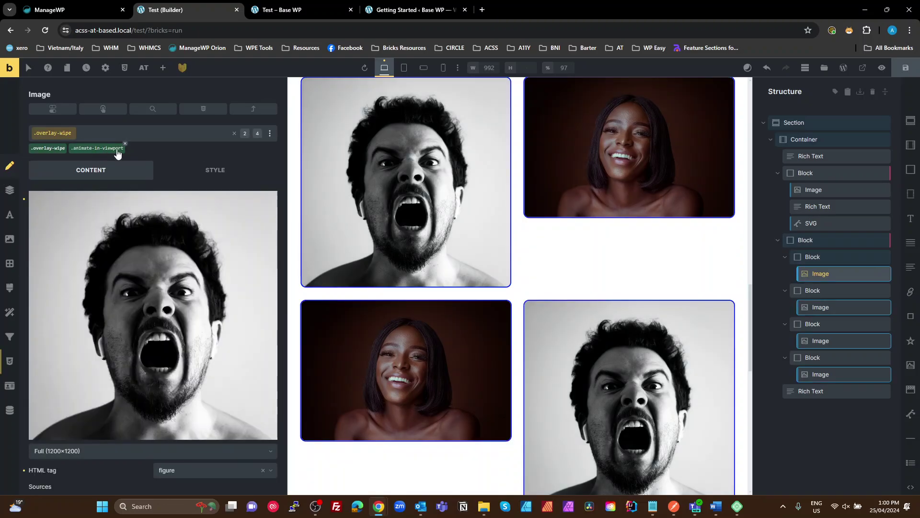
click(53, 153)
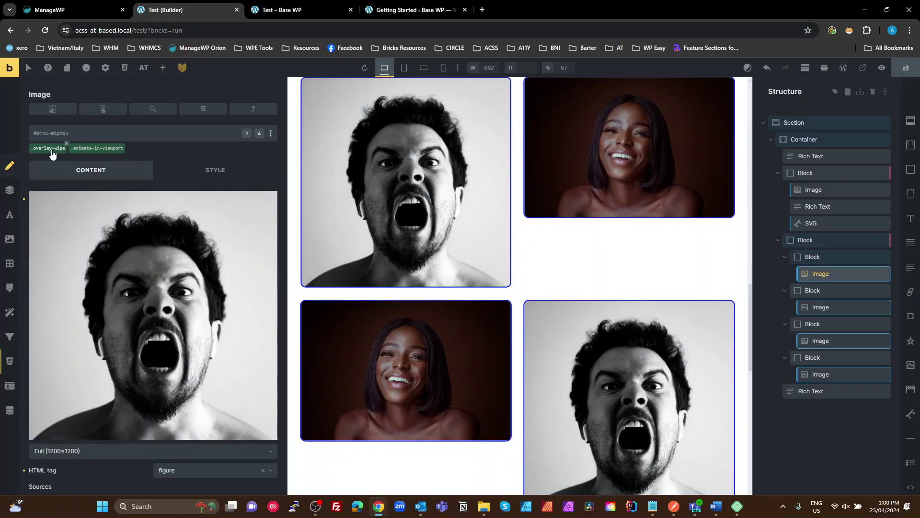
click(53, 157)
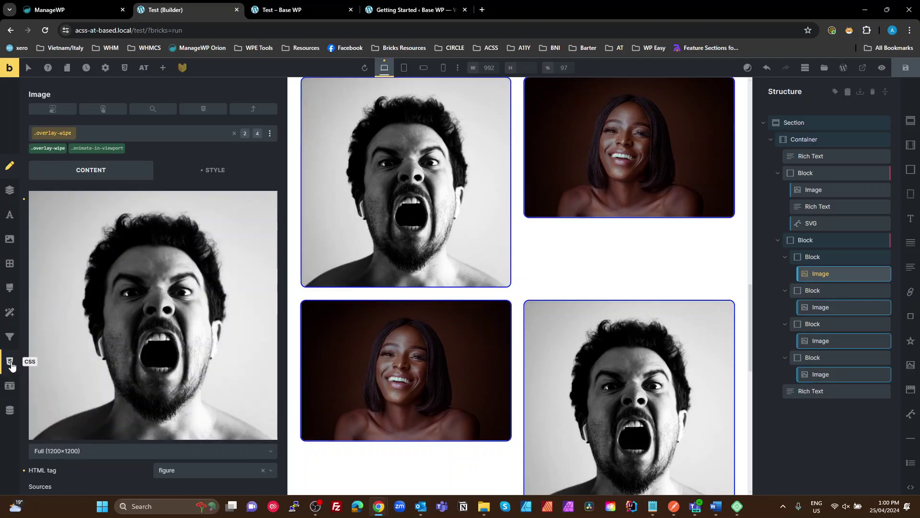
click(10, 363)
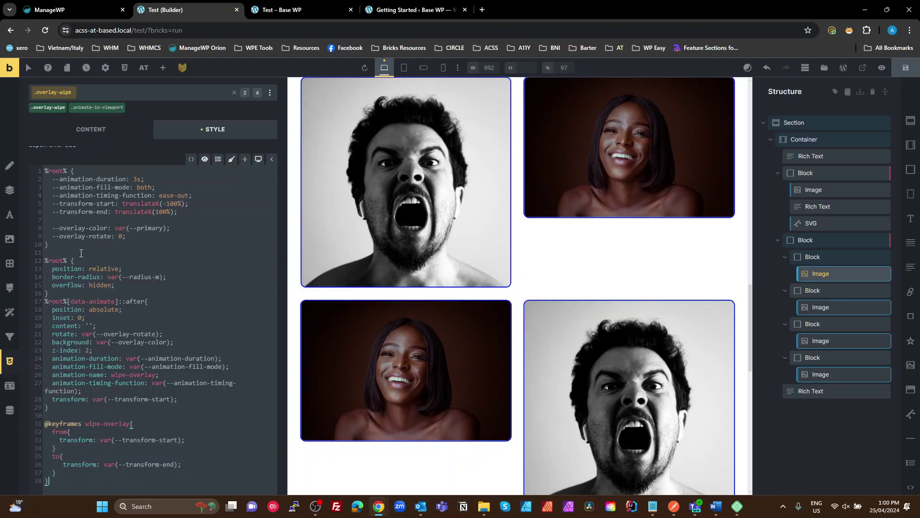
drag(49, 244, 105, 182)
click(104, 183)
drag(46, 180, 155, 238)
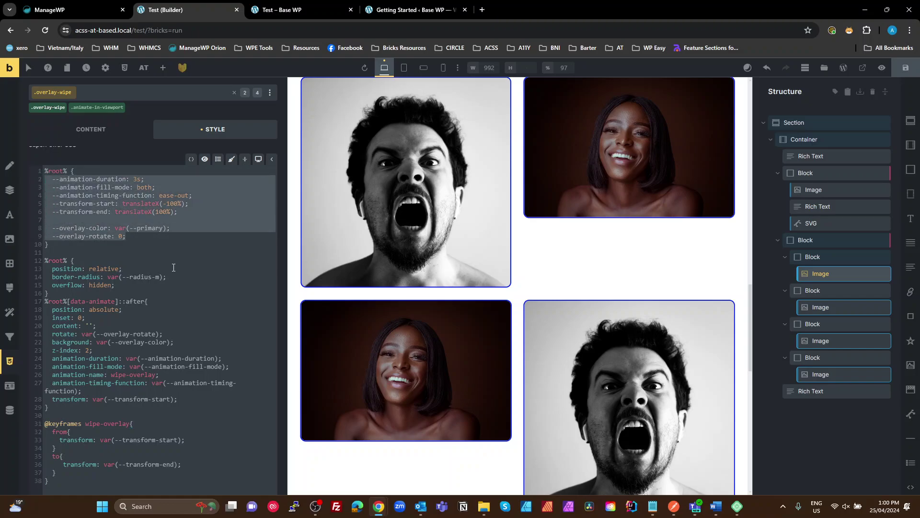
click(138, 289)
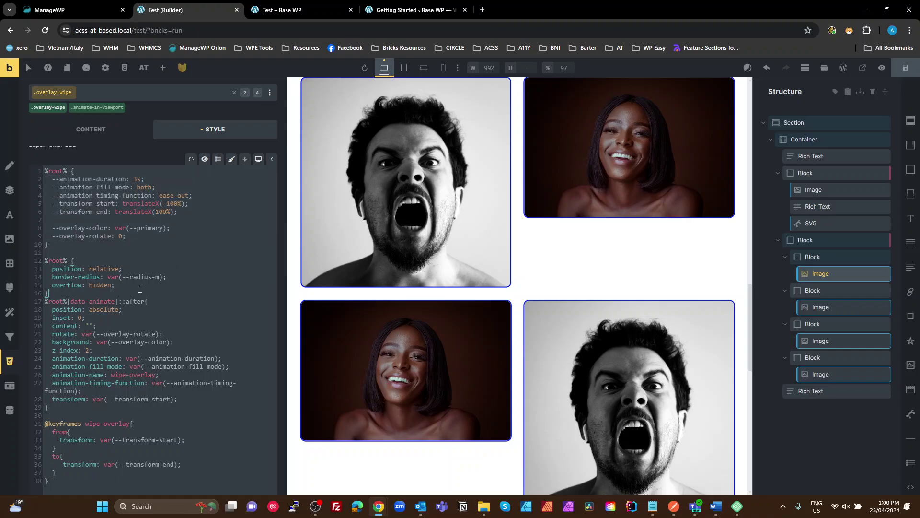
double_click(106, 269)
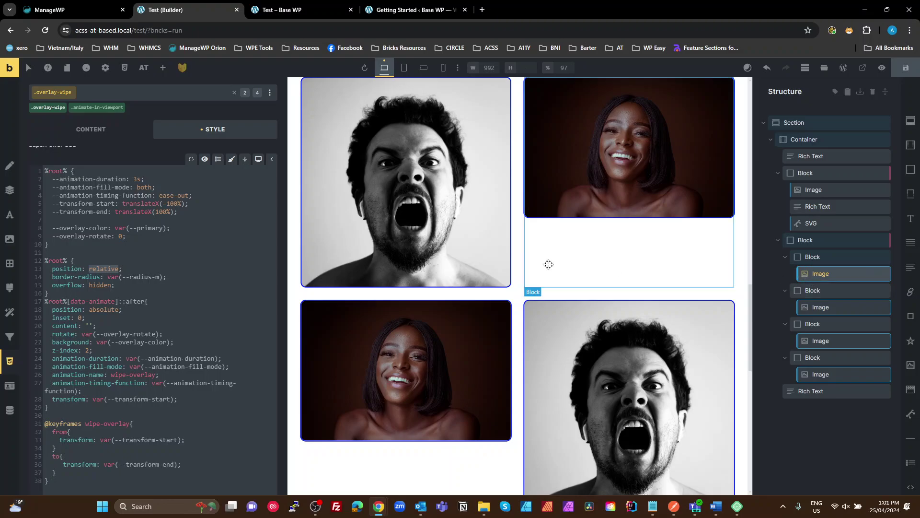
click(82, 285)
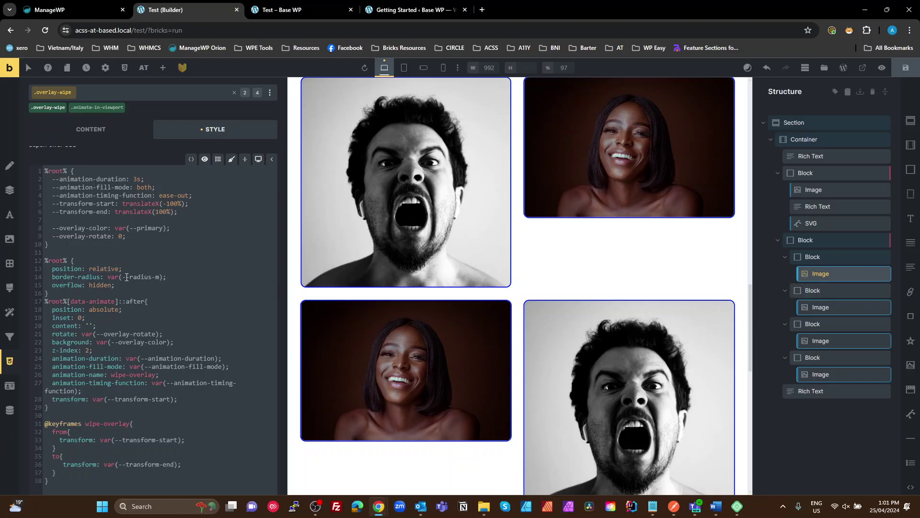
drag(125, 285, 52, 276)
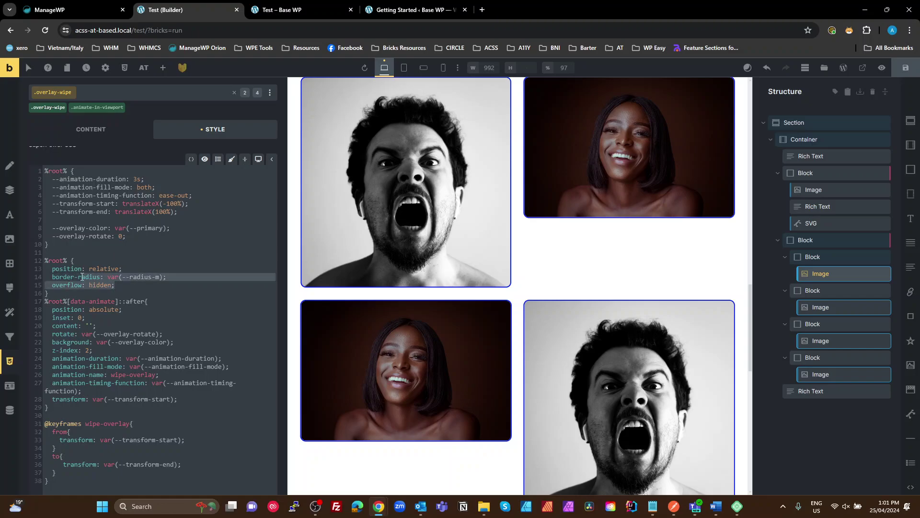
click(122, 268)
drag(122, 269, 51, 269)
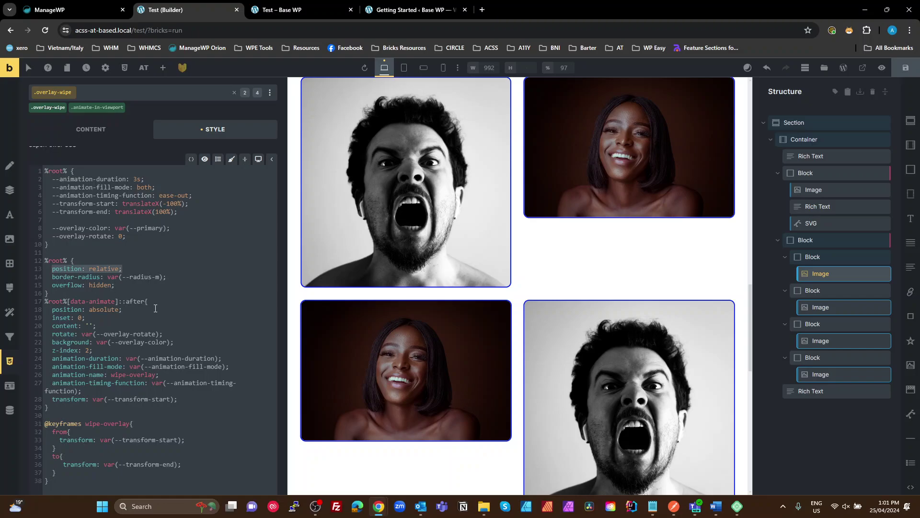
drag(145, 301, 120, 303)
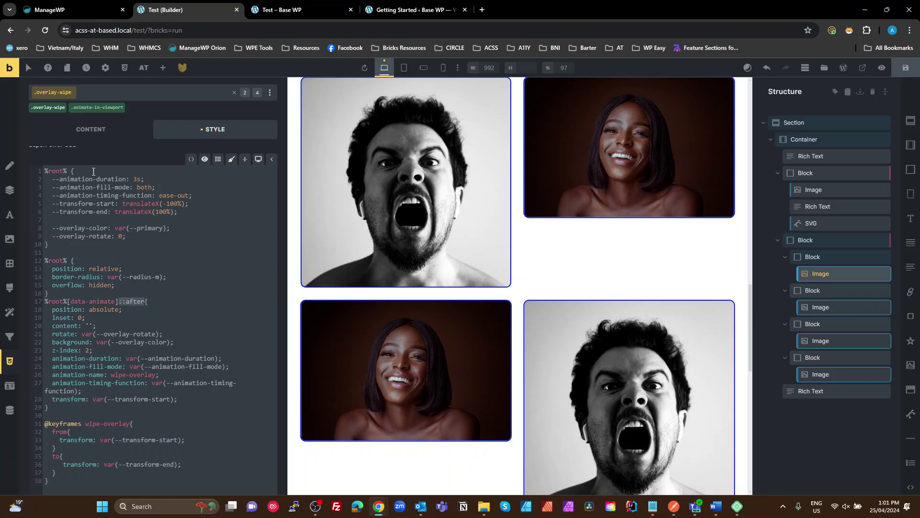
click(101, 302)
click(41, 302)
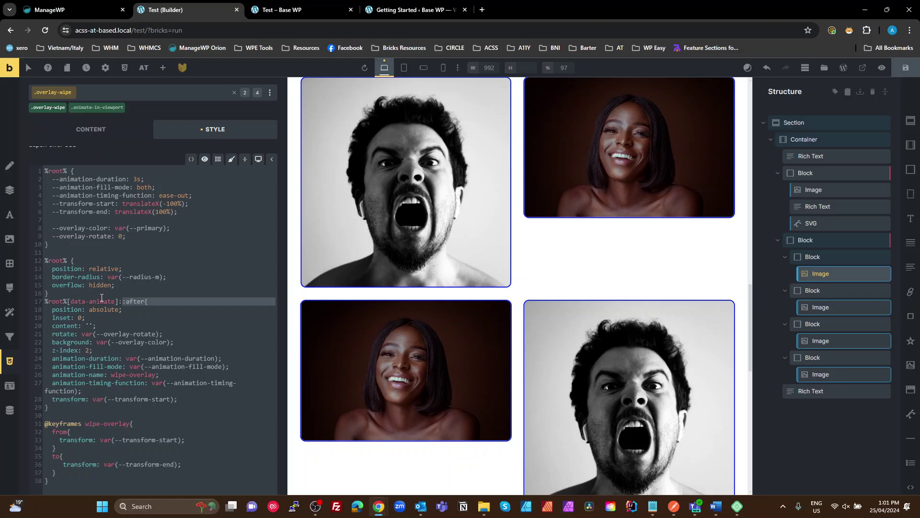
click(88, 301)
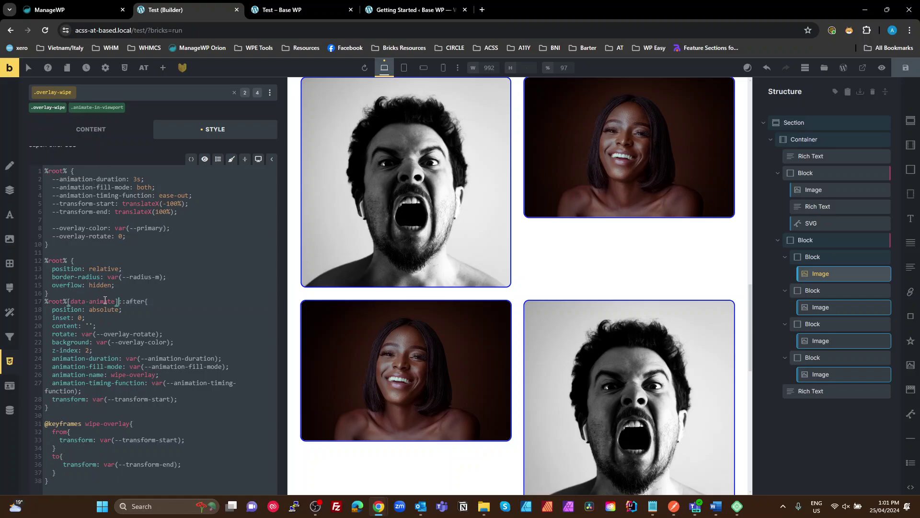
drag(116, 301, 67, 301)
click(134, 312)
click(74, 342)
drag(156, 375, 110, 378)
click(92, 431)
click(134, 464)
scroll(177, 316, up, 2)
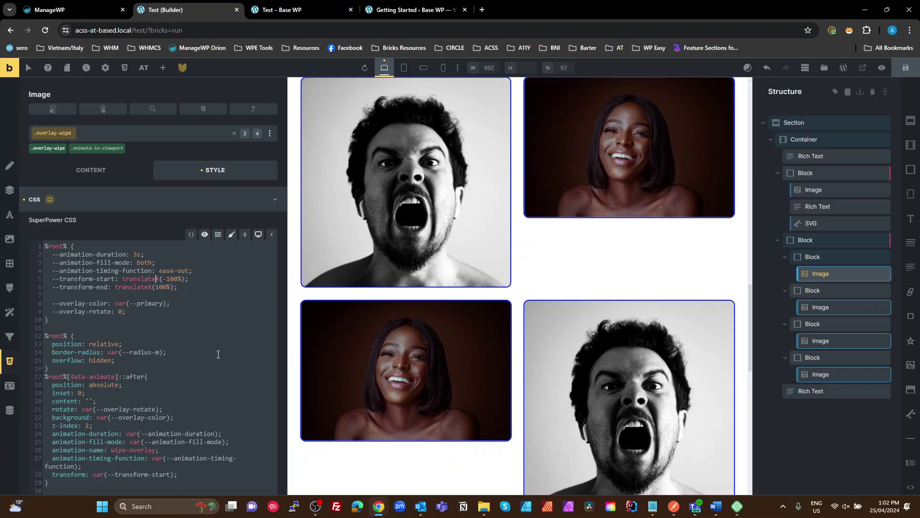
scroll(217, 354, down, 1)
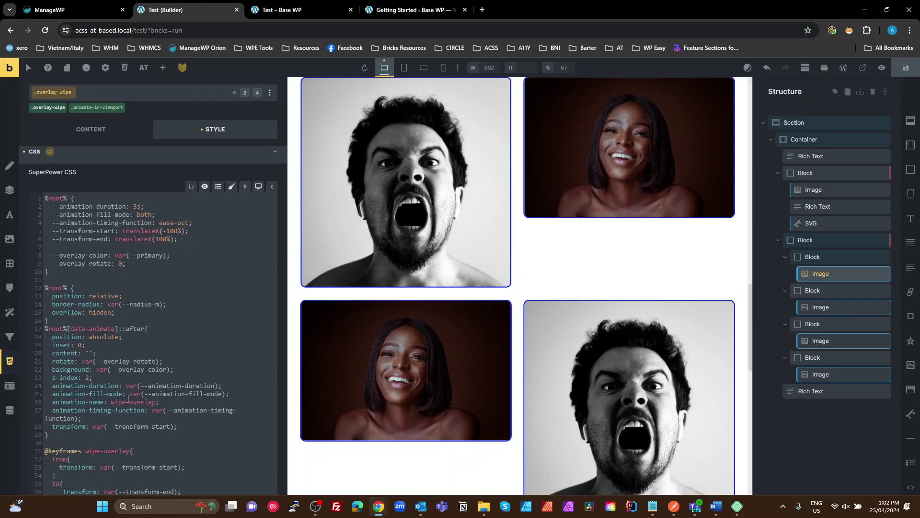
scroll(139, 395, down, 1)
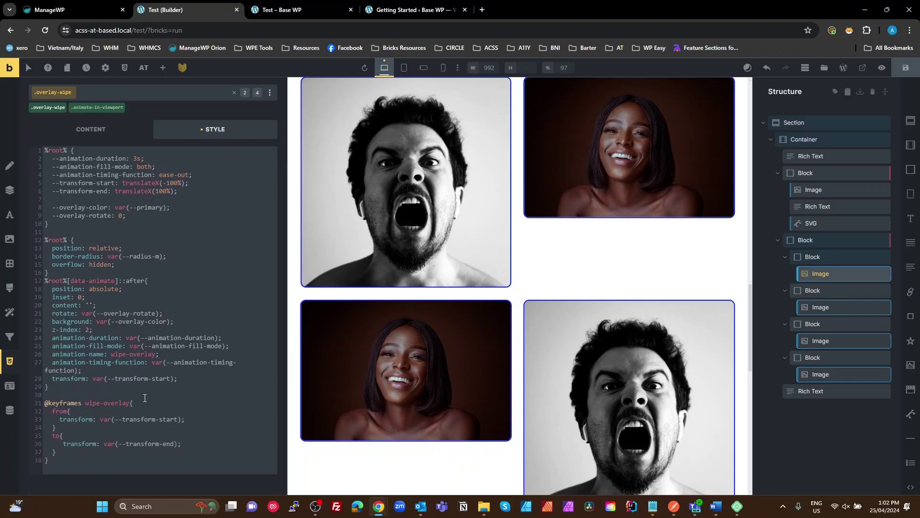
drag(117, 282, 65, 278)
scroll(133, 311, up, 2)
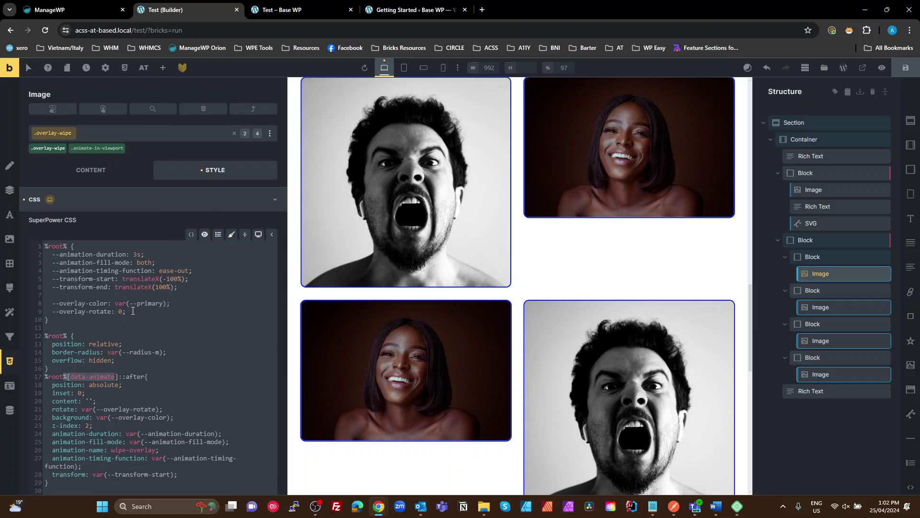
Step: Open the top-right image's .overlay-wipe--reverse CSS, moving translateX(100%) to translateX(-100%)
click(812, 306)
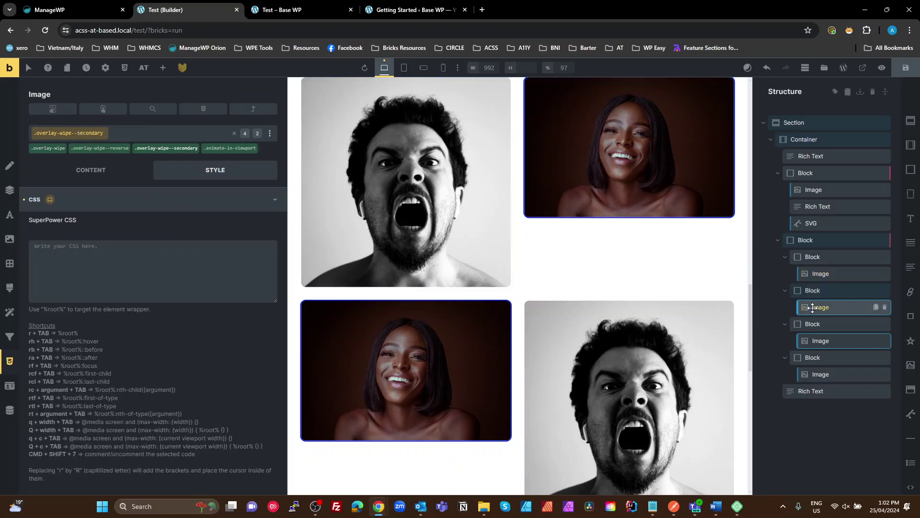
click(48, 148)
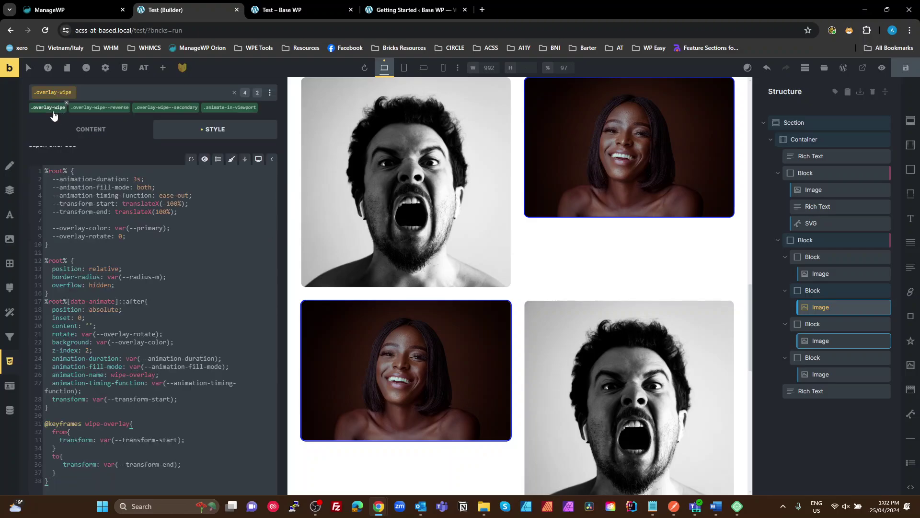
click(109, 107)
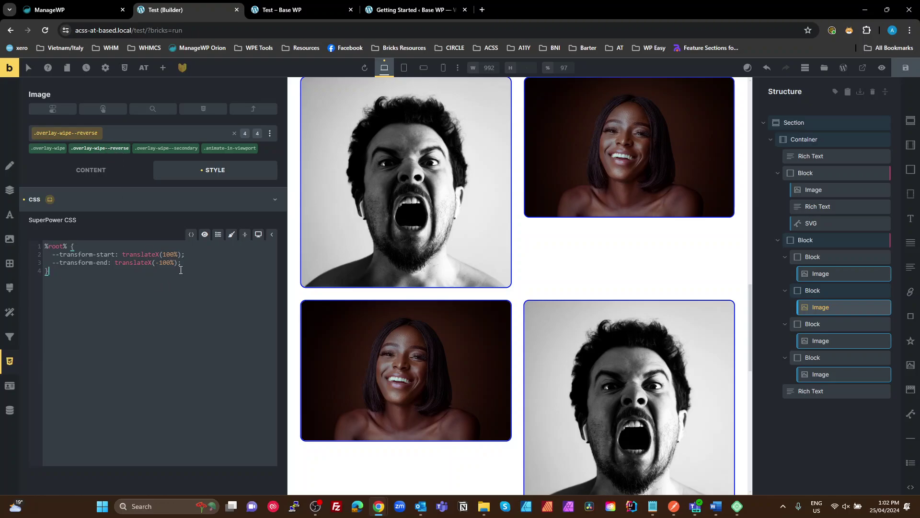
drag(181, 264, 54, 246)
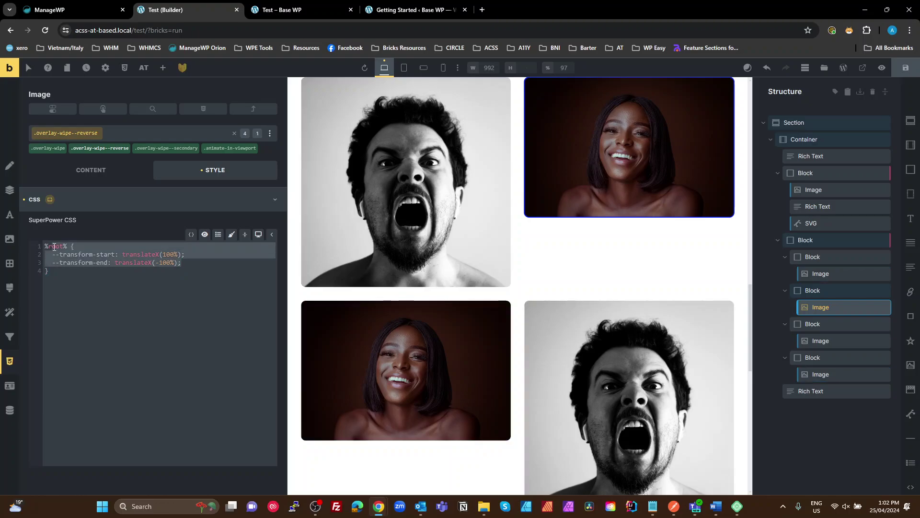
click(122, 286)
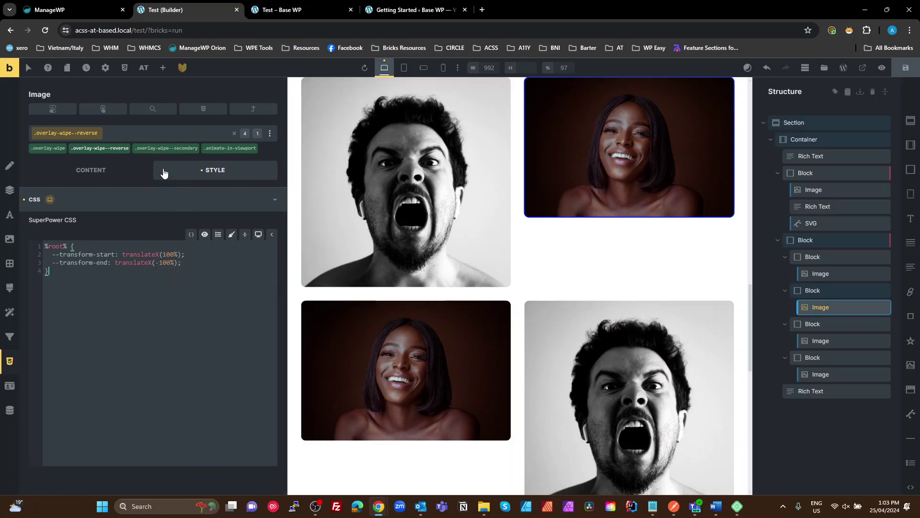
Step: Show the .overlay-wipe--secondary CSS and highlight its --overlay-color rule
click(161, 148)
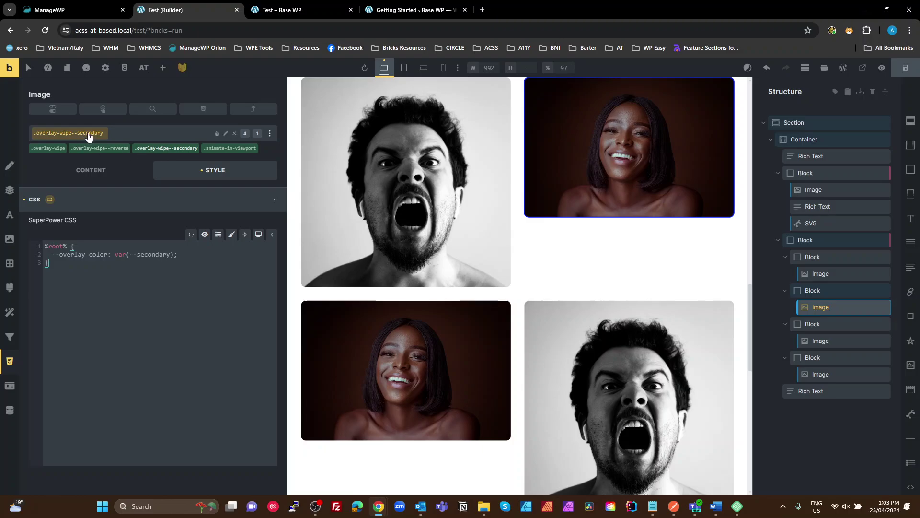
drag(196, 263, 50, 253)
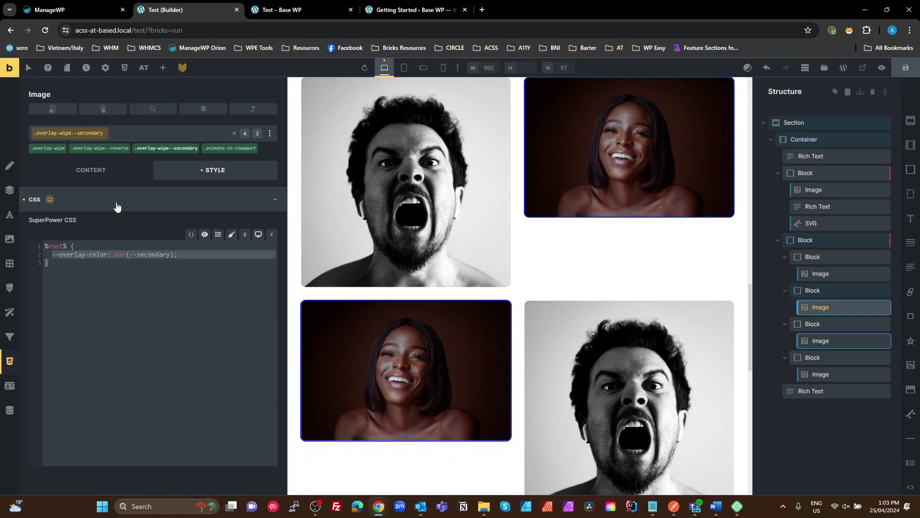
click(65, 273)
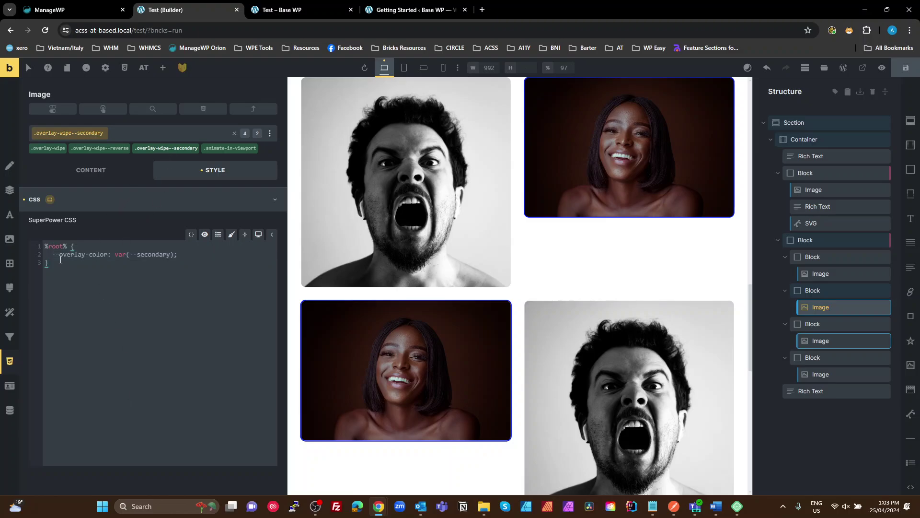
drag(62, 264, 48, 252)
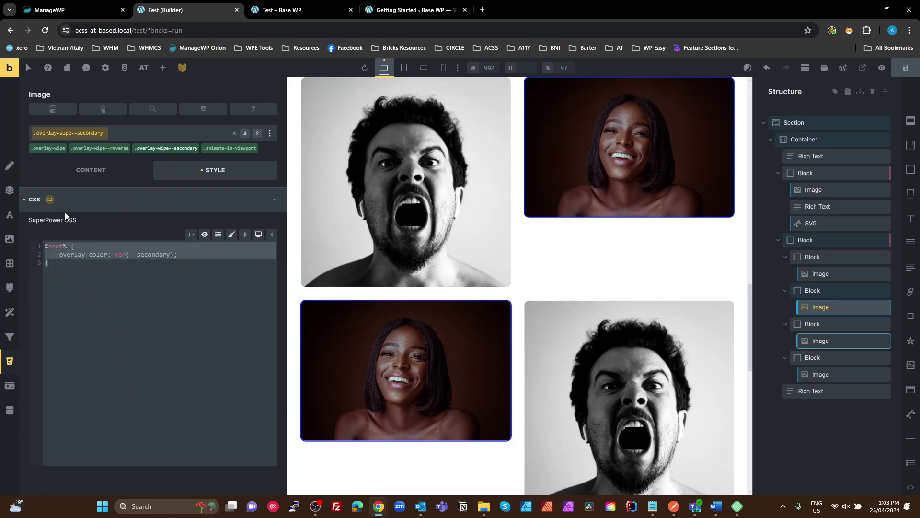
Step: Return to the base .overlay-wipe CSS with var(--primary) colour and 3s duration
click(58, 152)
click(100, 259)
text(%root% {   --animation-duration: 3s;   --animation-fill-mode: both;   --animation-timing-function: ease-out;   --transform-start: translateX(-100%);   --transform-end: translateX(100%);    --overlay-color: var(--primary);   --overlay-rotate: 0; }  %root% {   position: relative;   border-radius: var(--radius-m);   overflow: hidden; } %root%[data-animate]::after{   position: absolute;   inset: 0;   content: '';   rotate: var(--overlay-rotate);   background: var(--overlay-color);   z-index: 2;   animation-duration: var(--animation-duration);   animation-fill-mode: var(--animation-fill-mode);   animation-name: wipe-overlay;   animation-timing-function: var(--animation-timing-function);   transform: var(--transform-start); }  @keyframes wipe-overlay{   from{     transform: var(--transform-start);   }   to{      transform: var(--transform-end);   } })
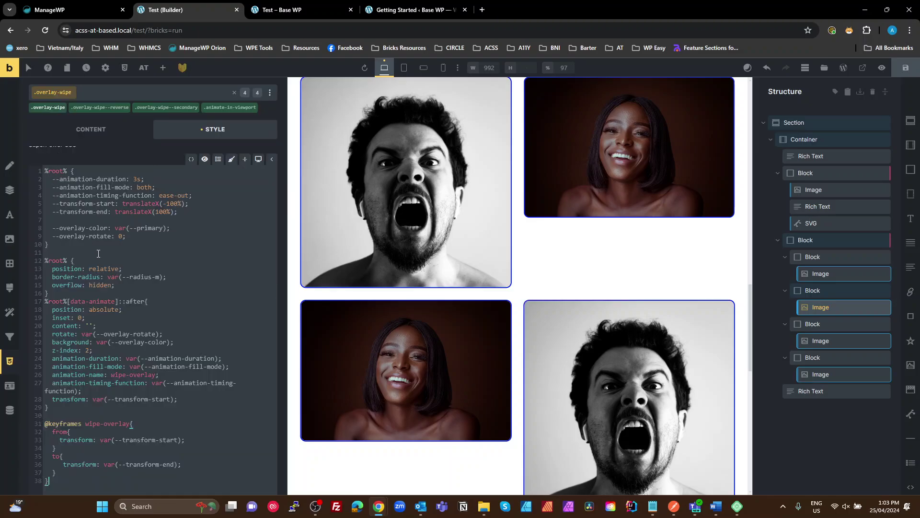
scroll(126, 260, down, 1)
scroll(128, 266, up, 3)
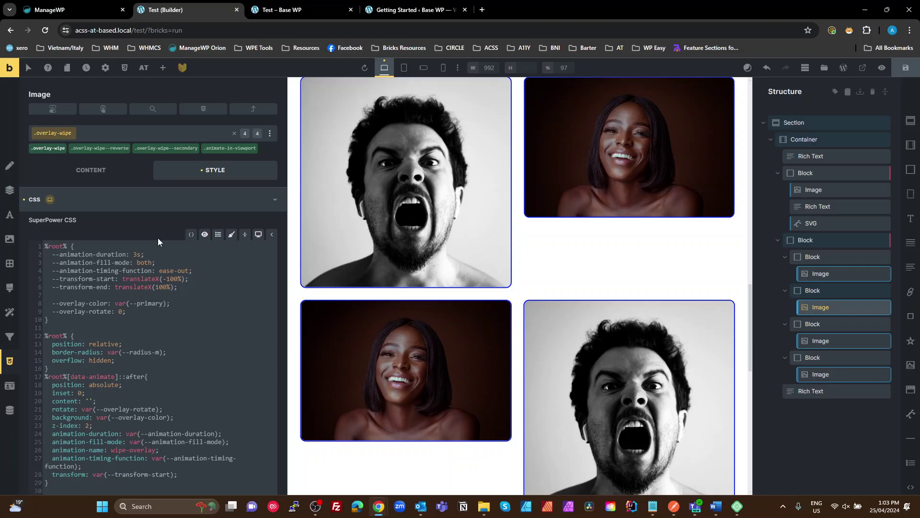
Step: Select the bottom-left image and view its .overlay-wipe--up translateY(100%) to translateY(-100%) rules
click(819, 340)
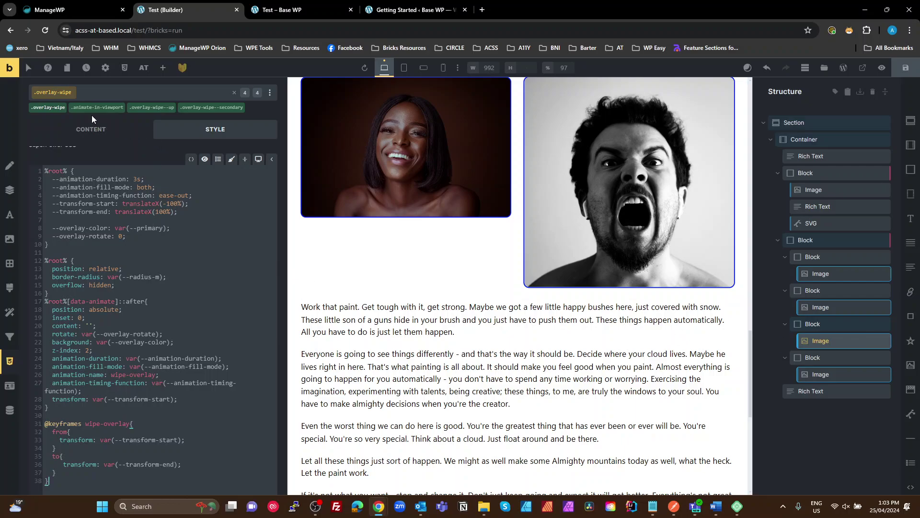
click(152, 107)
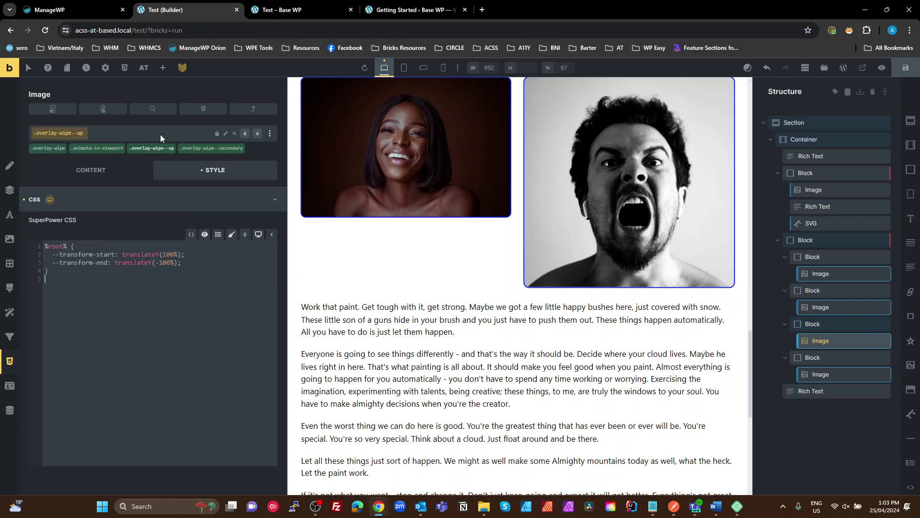
click(170, 270)
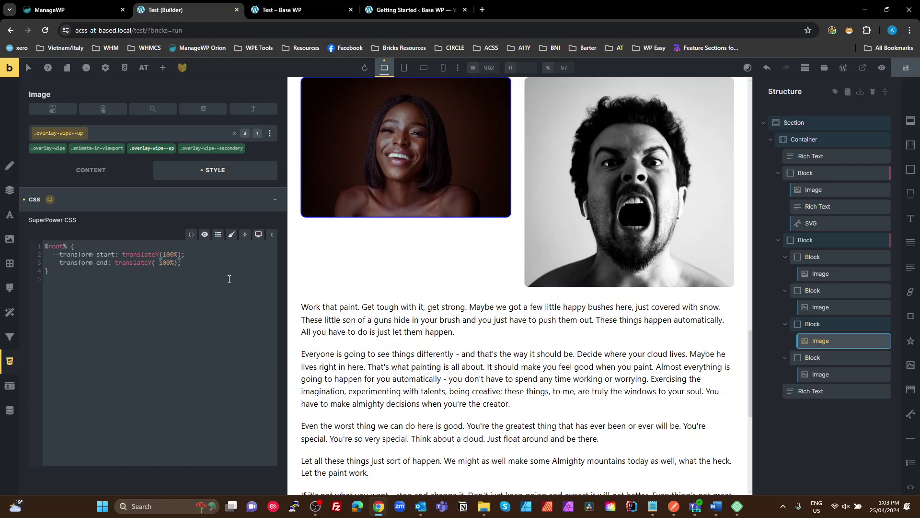
click(167, 254)
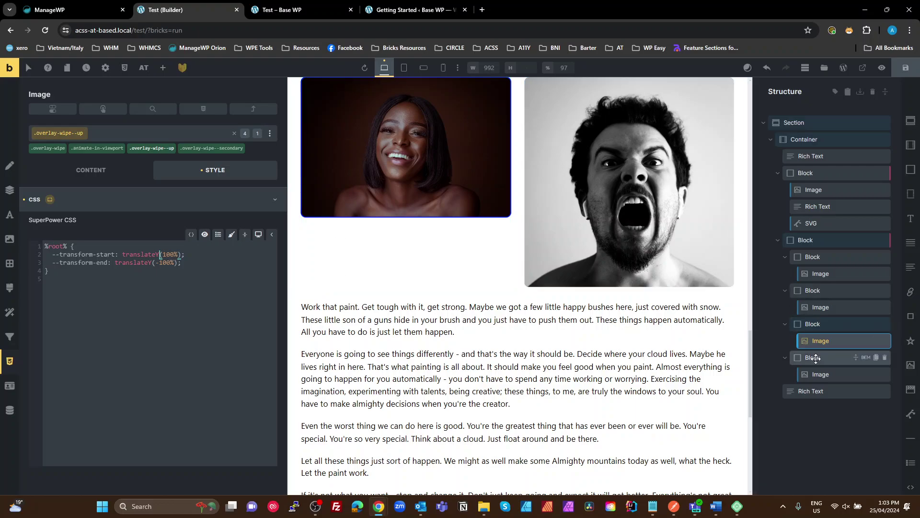
Step: Select the bottom-right image and review its .overlay-wipe--down translateY(-100%) to translateY(100%) rules
click(820, 374)
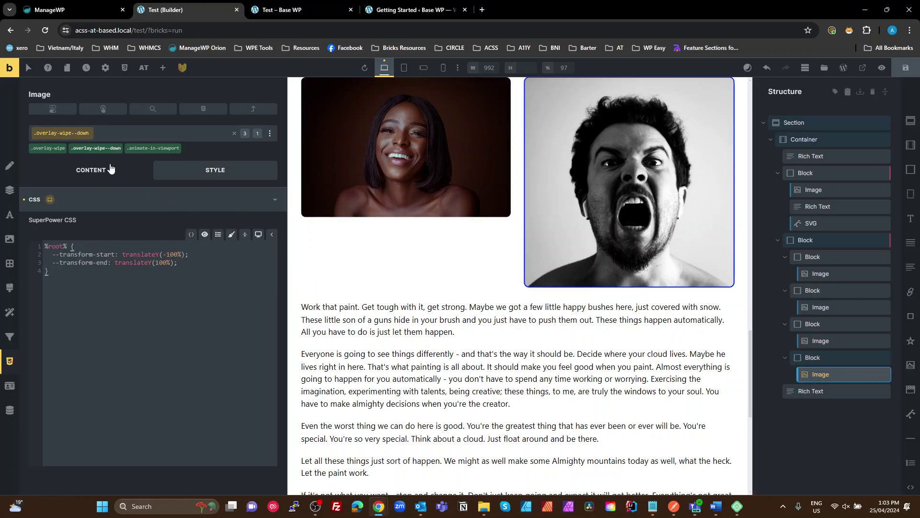
click(110, 151)
click(110, 151)
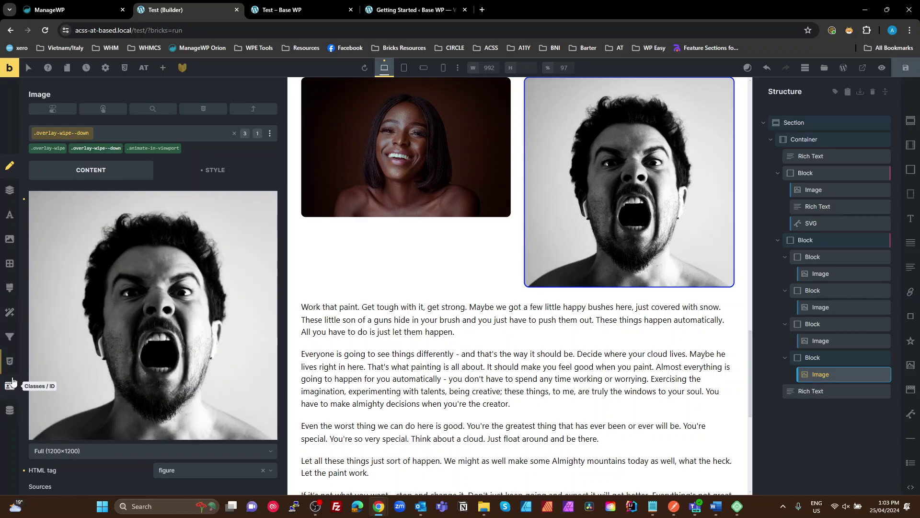
click(10, 362)
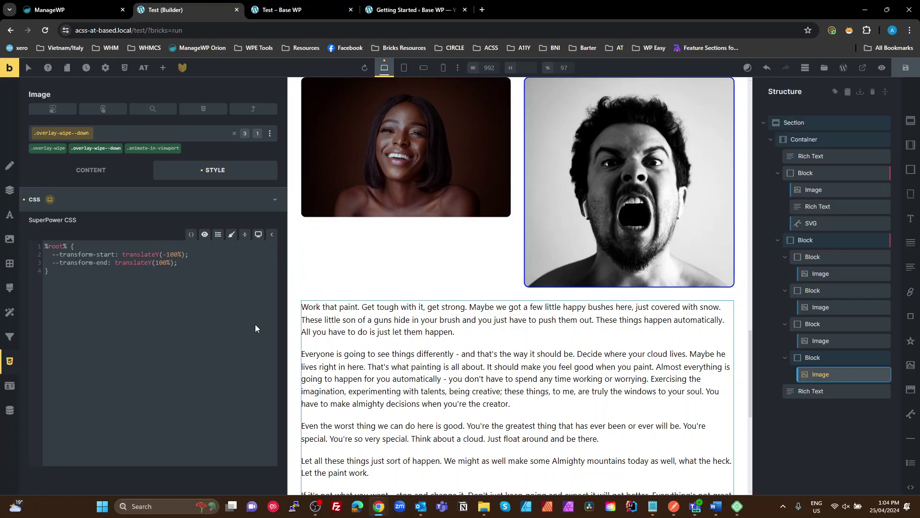
click(143, 331)
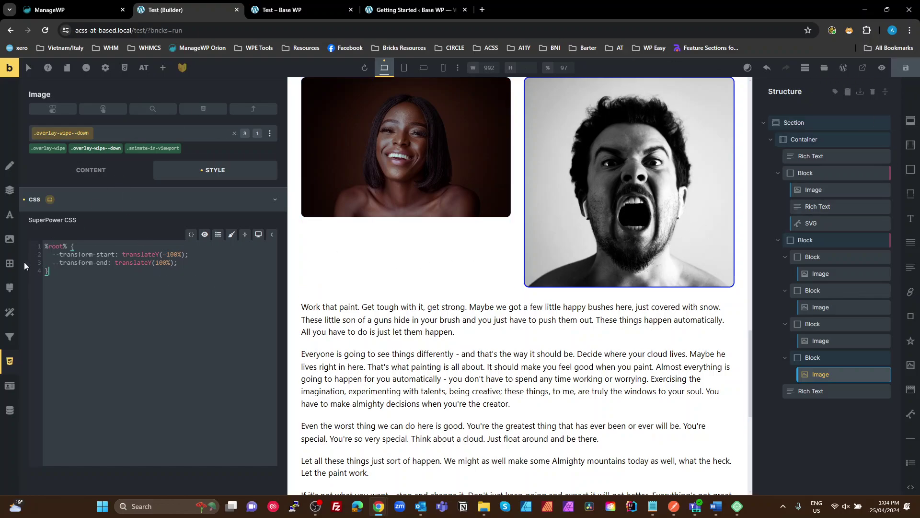
click(290, 11)
click(47, 30)
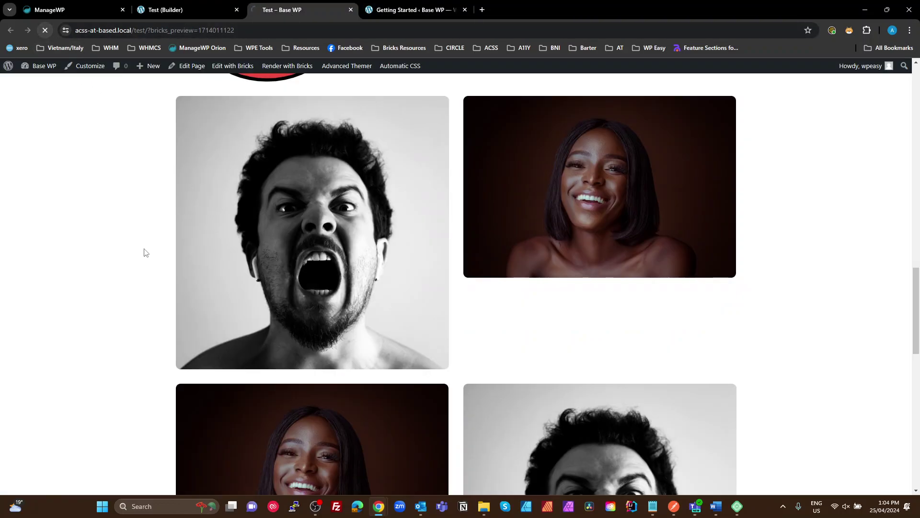
scroll(441, 256, up, 15)
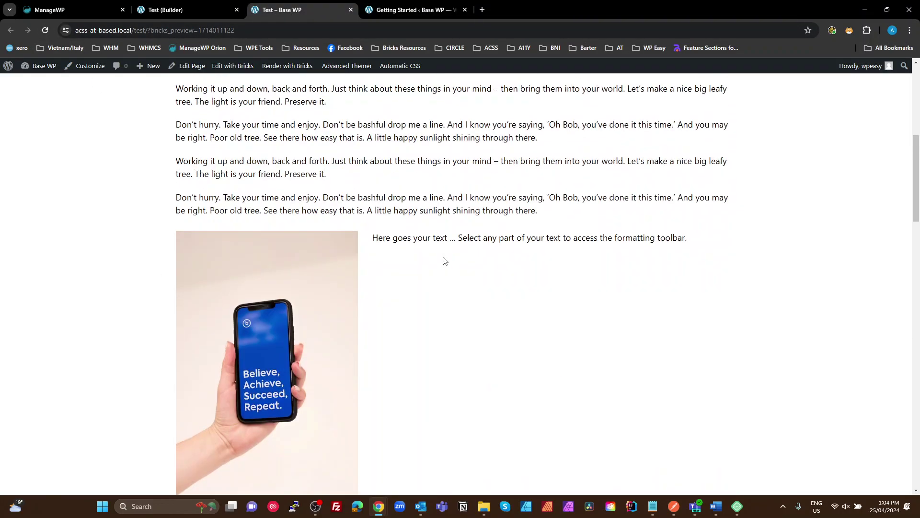
scroll(455, 272, down, 10)
scroll(460, 287, down, 8)
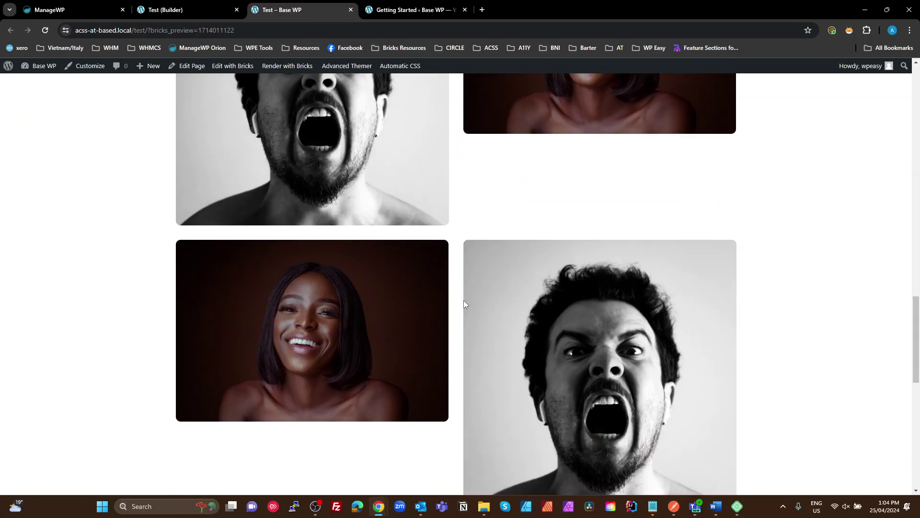
scroll(466, 306, down, 7)
scroll(469, 309, up, 15)
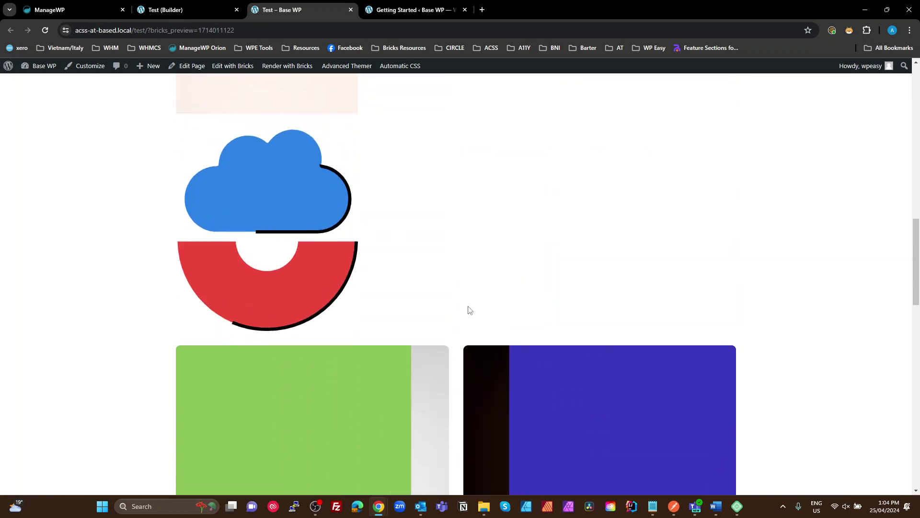
scroll(469, 309, down, 8)
scroll(468, 309, up, 10)
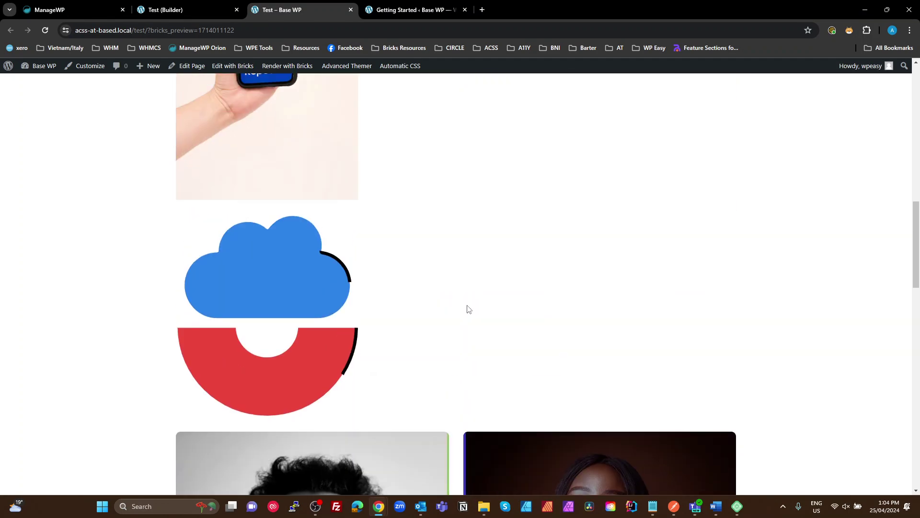
scroll(468, 308, down, 5)
scroll(468, 308, down, 8)
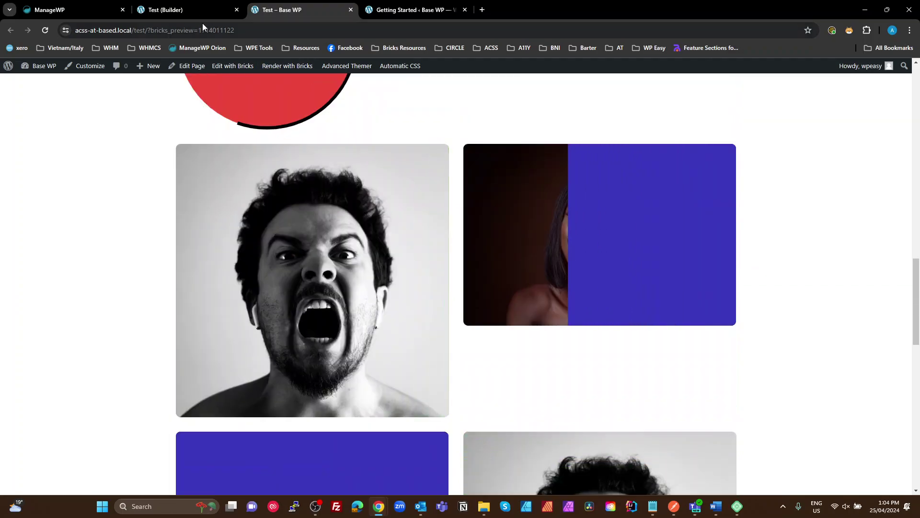
Step: Activate .animate-in-viewport and inspect its Enter viewport interaction's data-animate key
click(194, 8)
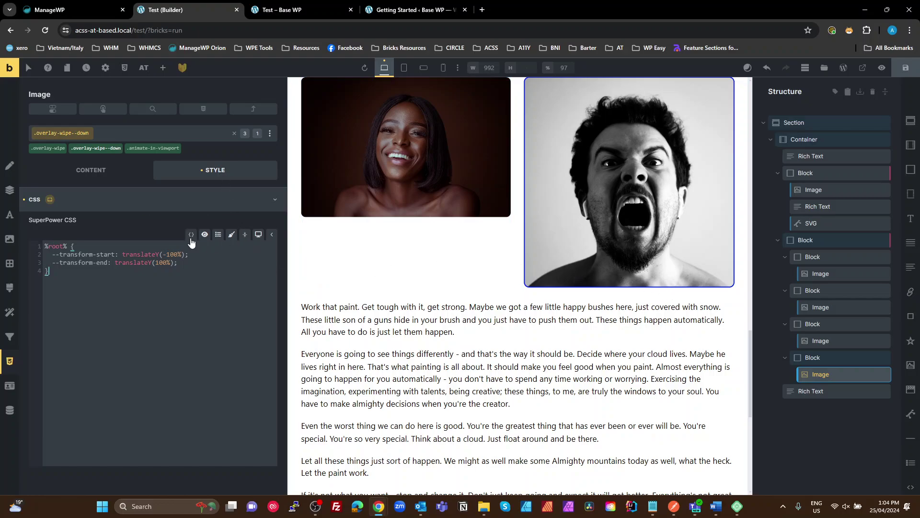
click(153, 148)
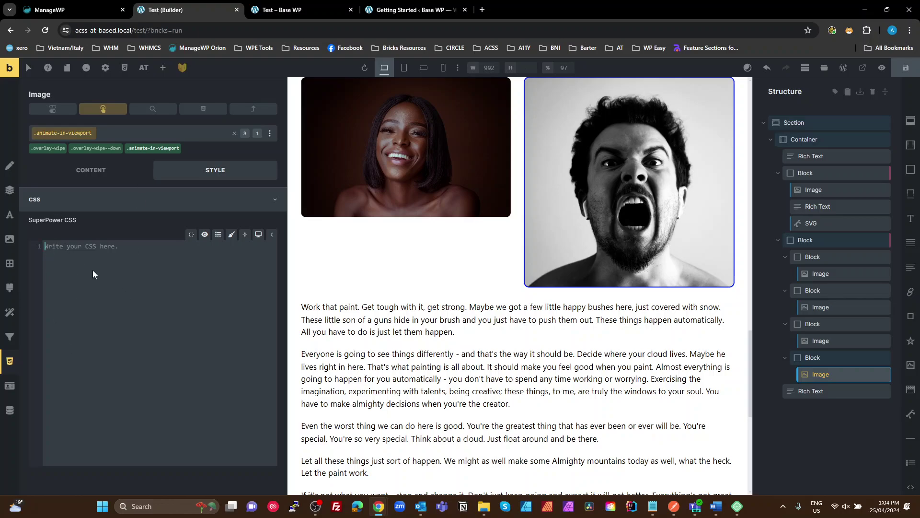
click(103, 109)
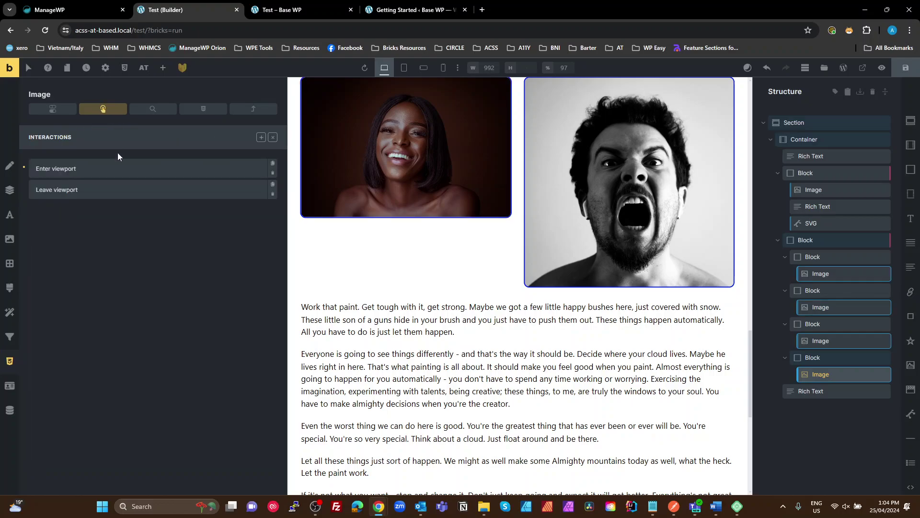
click(118, 169)
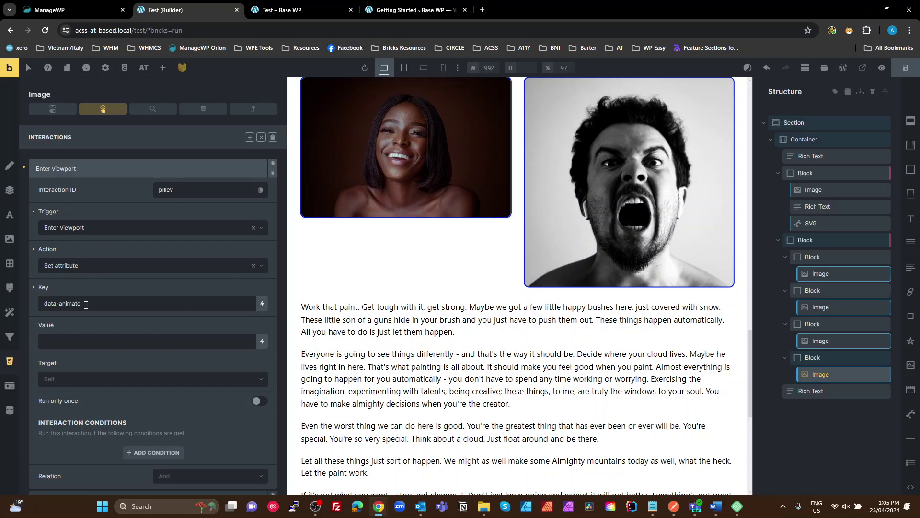
drag(86, 305, 2, 319)
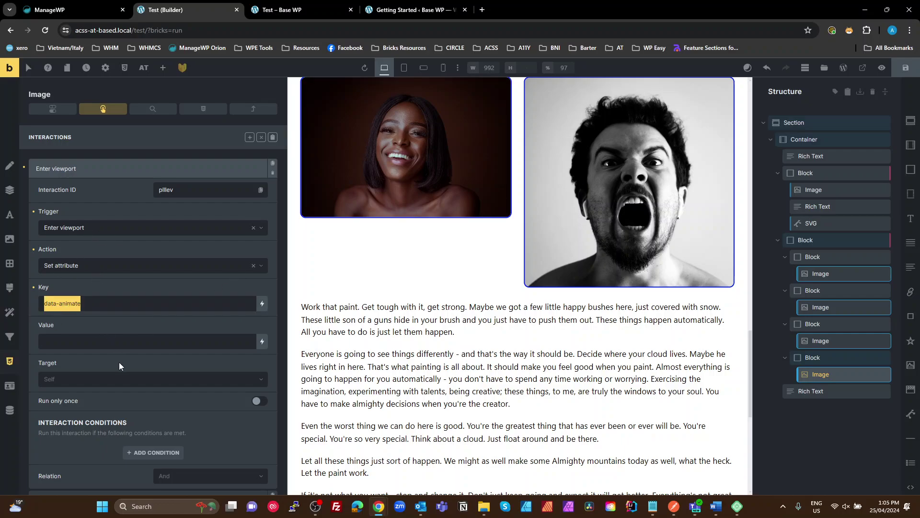
Step: Inspect the Leave viewport interaction removing data-animate, then close the interactions panel
click(159, 166)
click(139, 194)
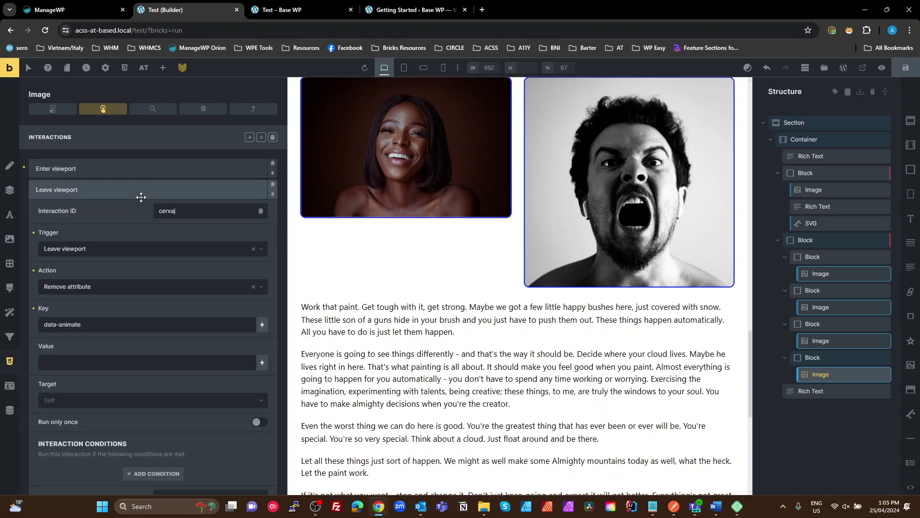
drag(105, 325, 5, 317)
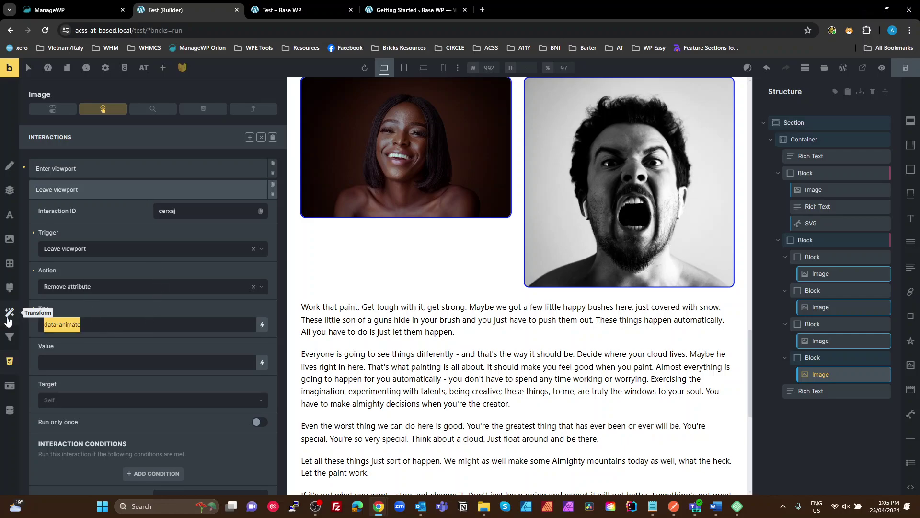
click(133, 171)
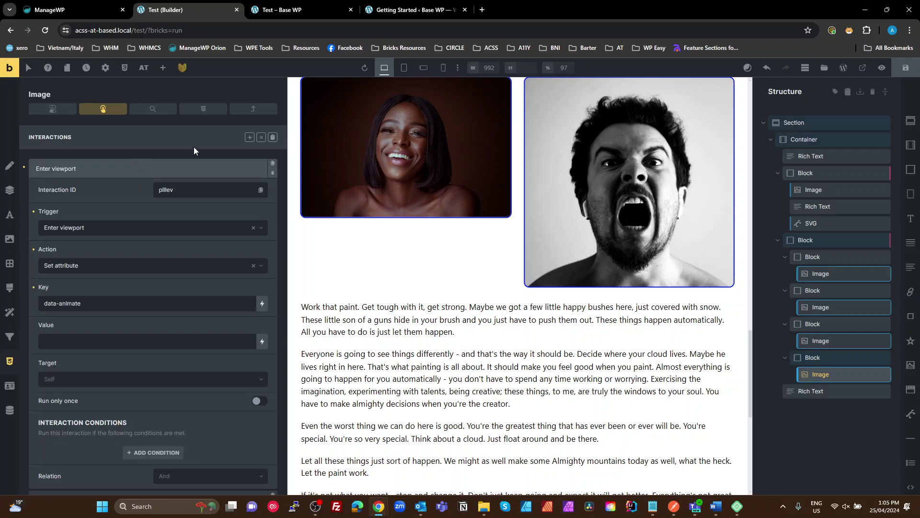
click(263, 138)
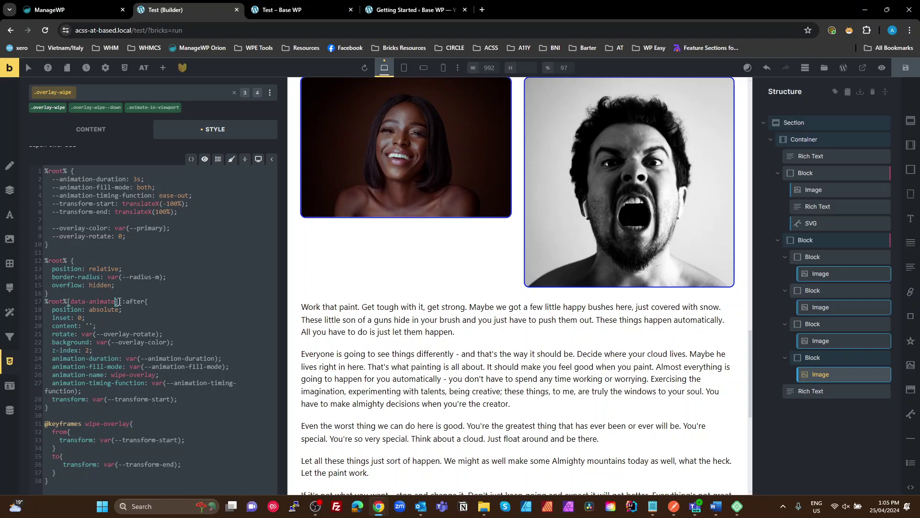
drag(117, 301, 67, 301)
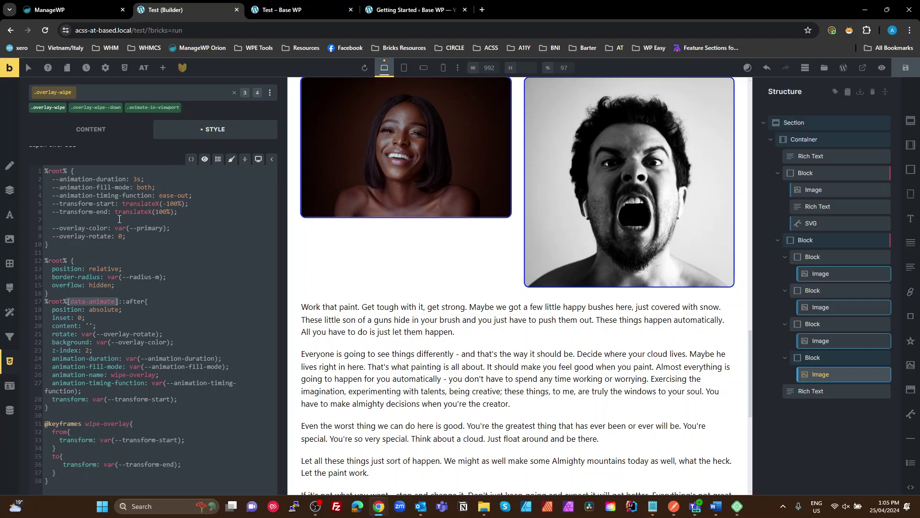
mouse_move(174, 114)
click(83, 262)
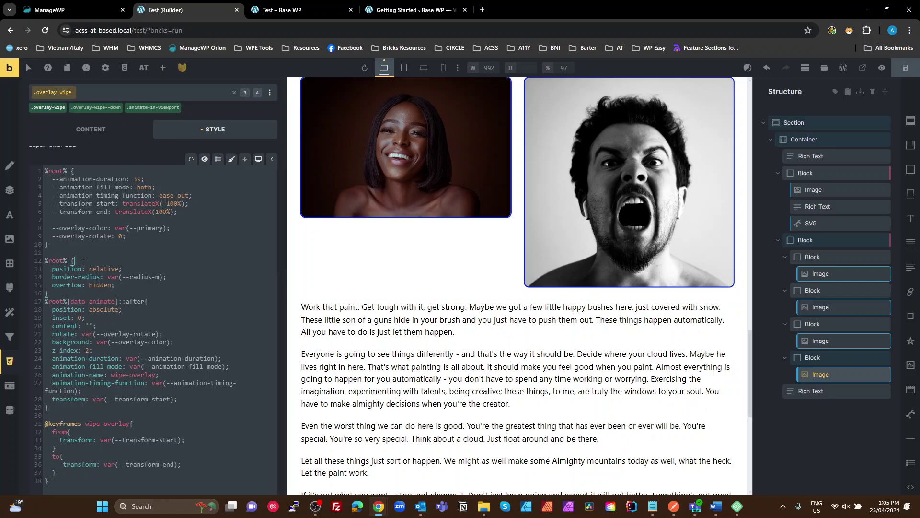
click(117, 297)
scroll(172, 407, up, 3)
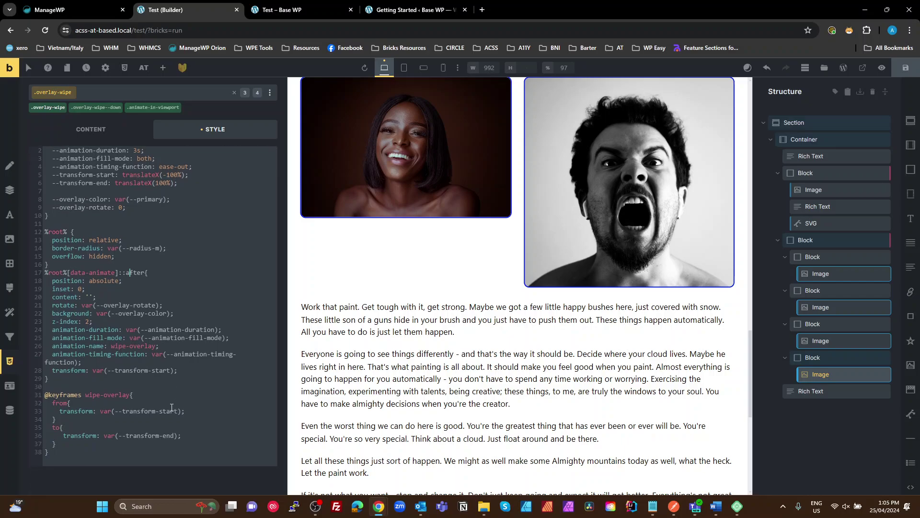
scroll(171, 407, down, 3)
Step: Activate .animate-in-viewport and expand its Enter viewport interaction that sets data-animate
click(154, 107)
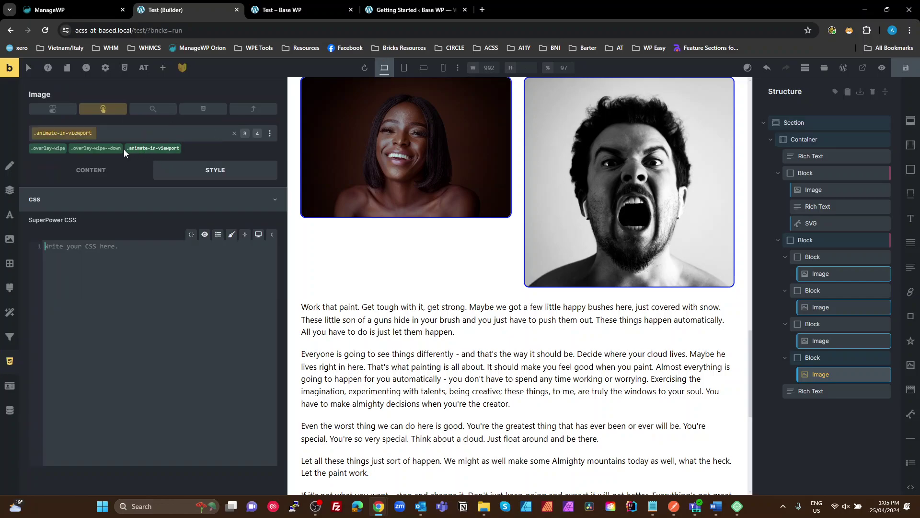
click(109, 111)
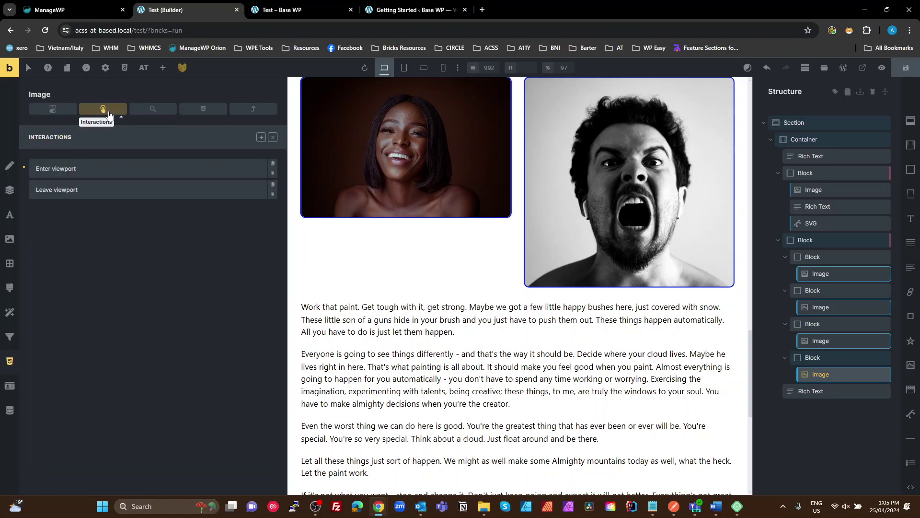
click(154, 168)
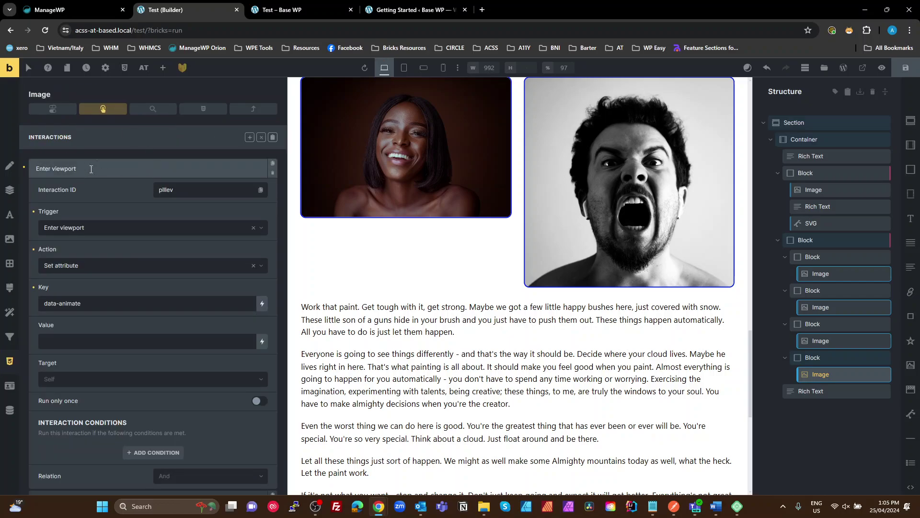
scroll(179, 324, down, 1)
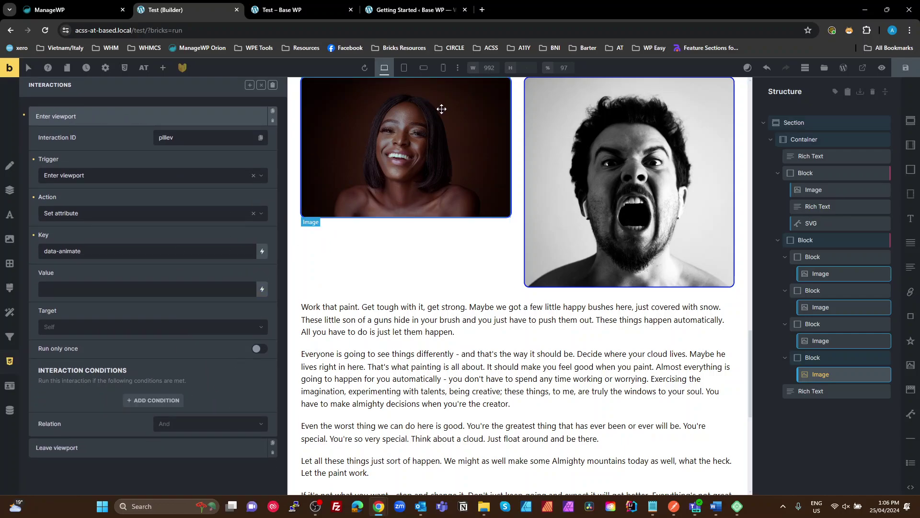
scroll(439, 109, up, 2)
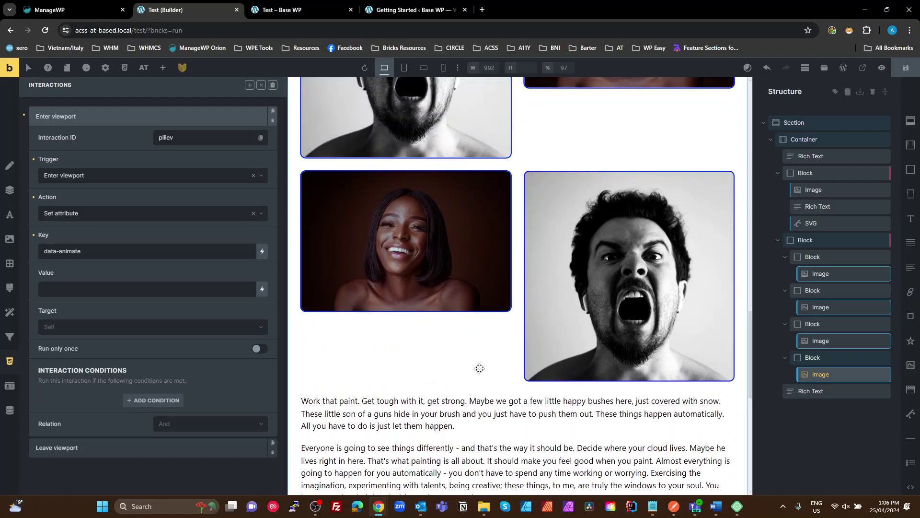
Step: Collapse the image's Enter viewport interaction beside the collapsed Leave viewport entry
scroll(460, 447, down, 2)
scroll(460, 447, up, 3)
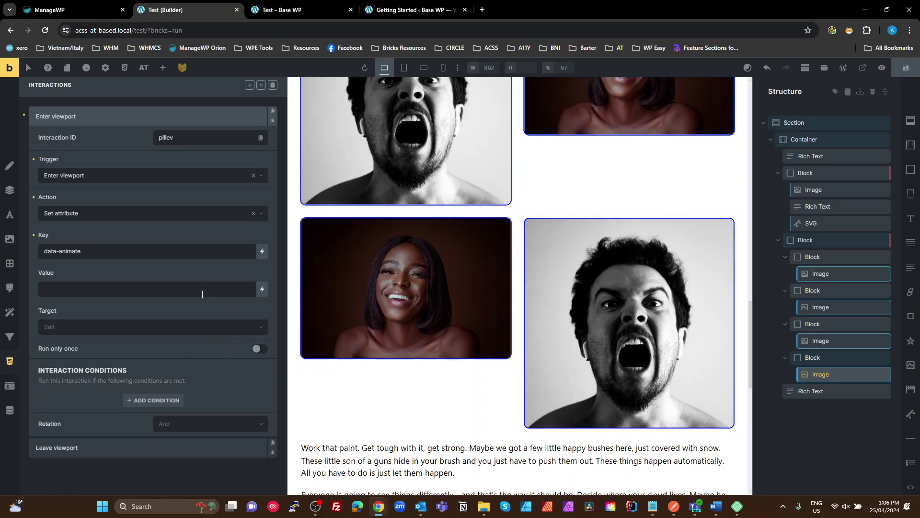
click(115, 123)
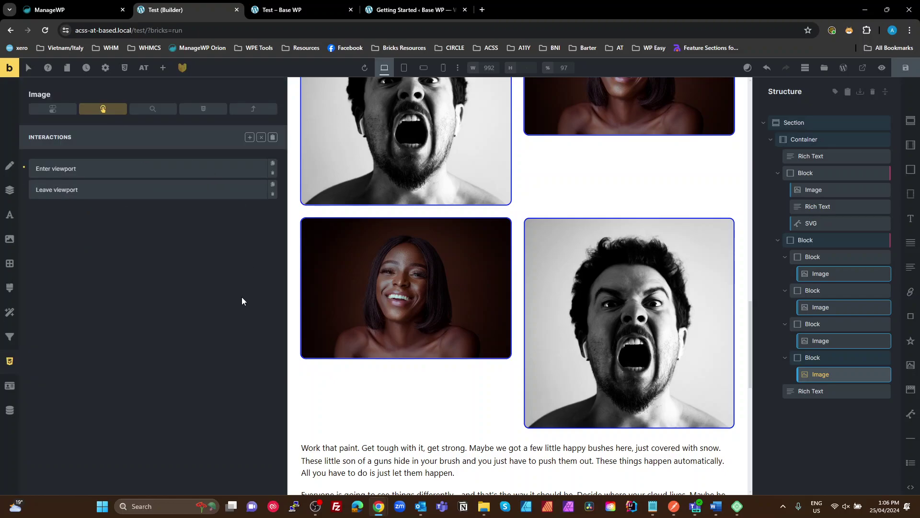